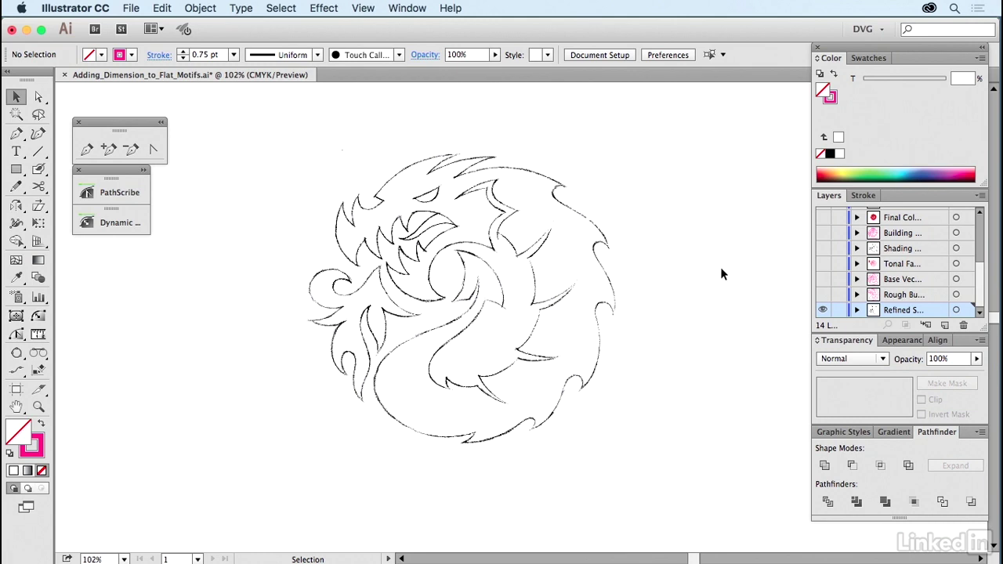
Fade the placed pencil sketch to 20% opacity and lock its layer.
left_click(584, 268)
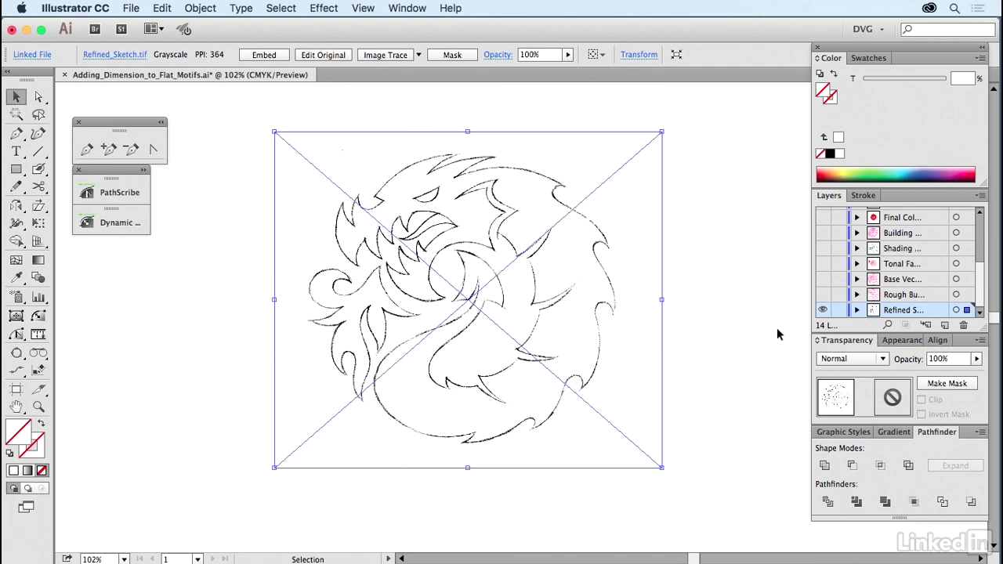
left_click(916, 360)
type("20")
key("Return")
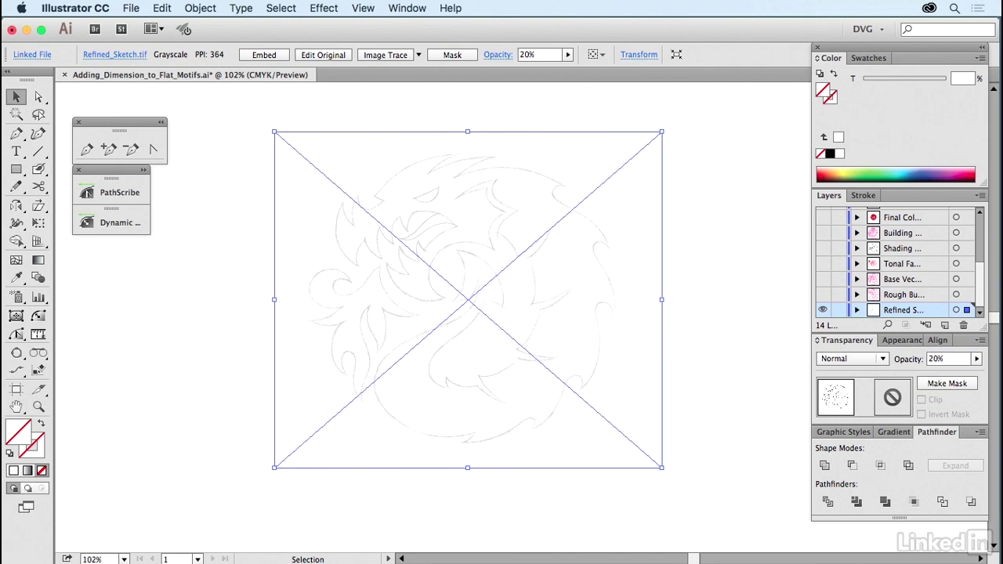
left_click(839, 311)
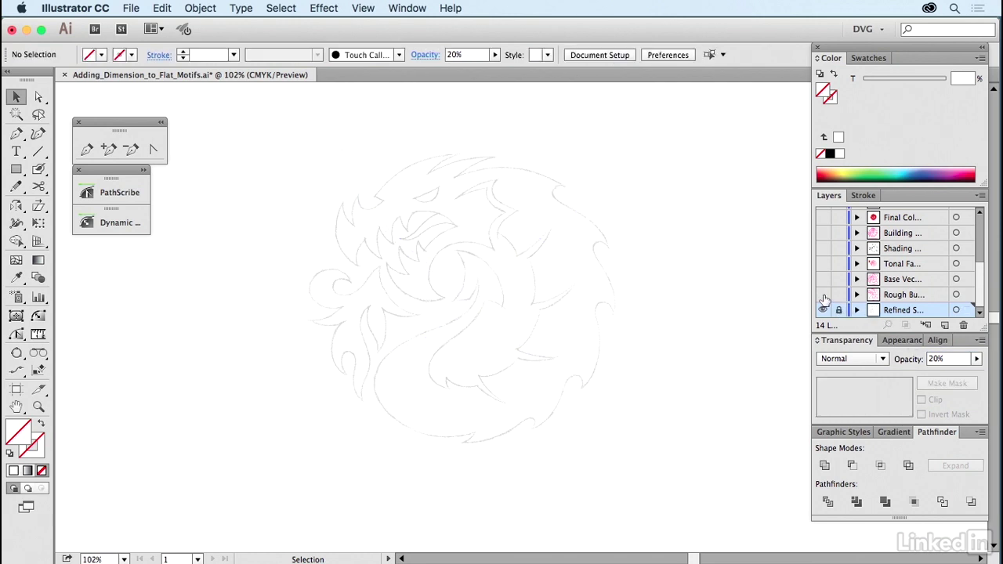
left_click(823, 295)
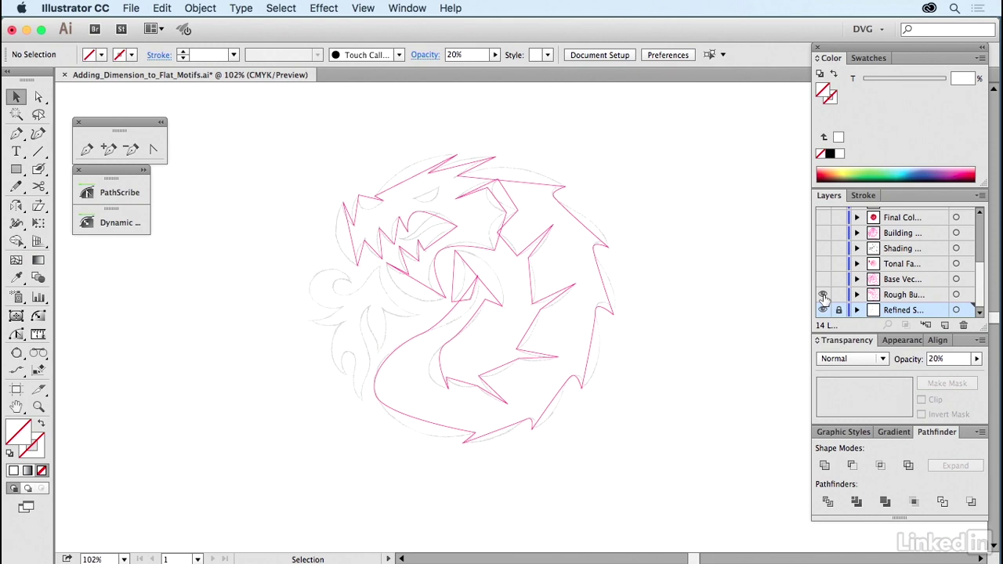
left_click(553, 195)
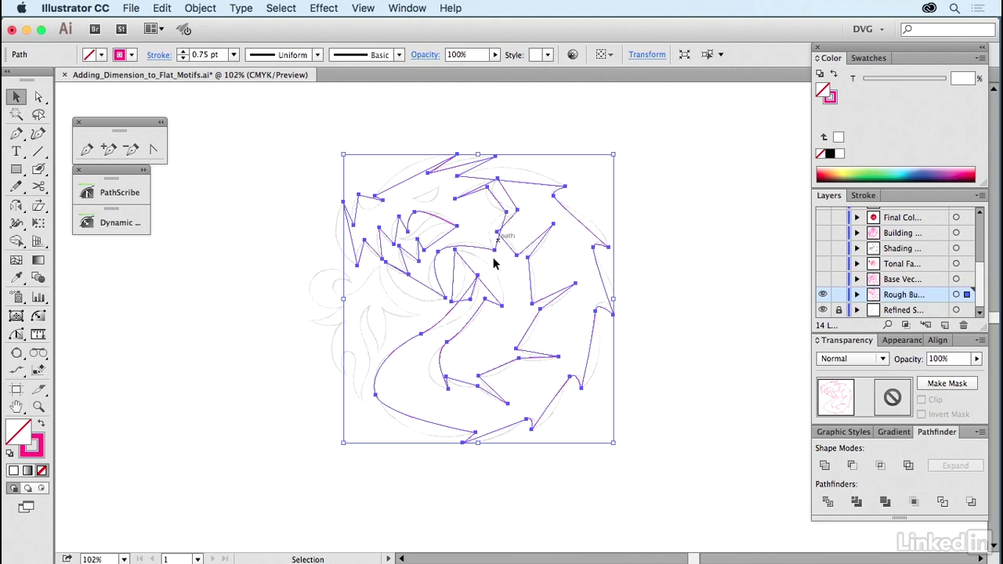
left_click(660, 246)
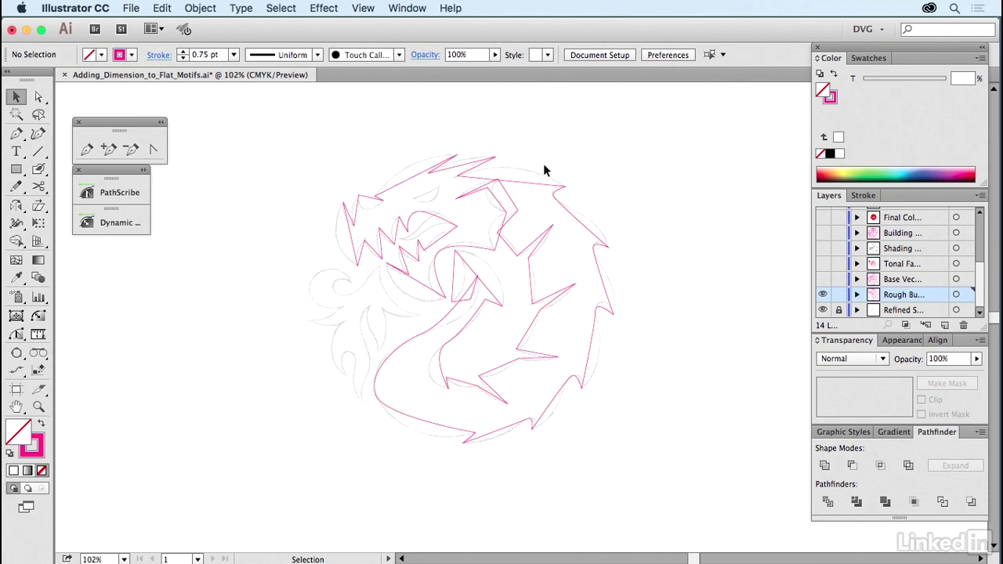
Curve the head's top segment with the Anchor Point tool and zoom in on the head.
left_click(153, 149)
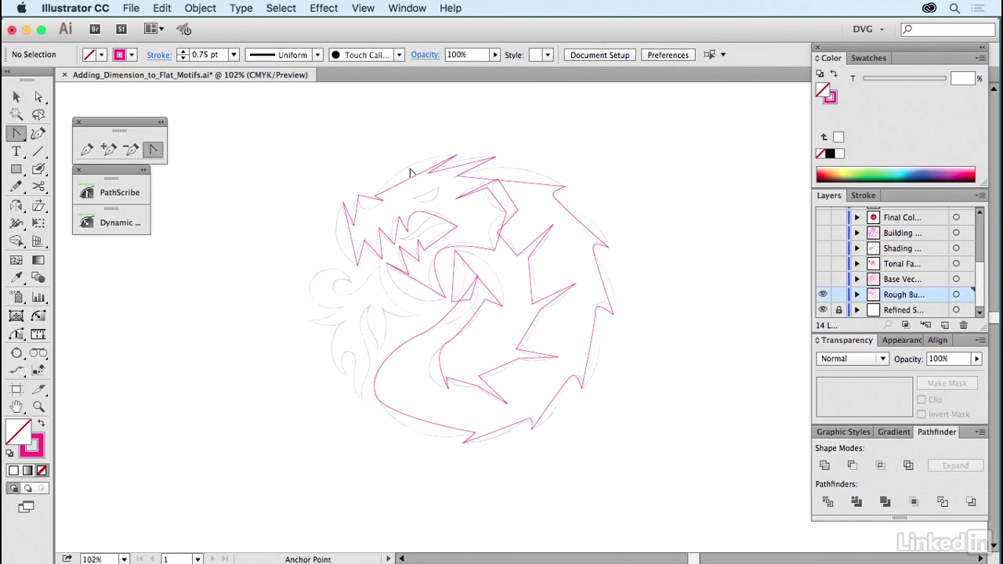
mouse_move(414, 180)
left_mouse_down()
mouse_move(405, 172)
mouse_move(415, 168)
left_mouse_up()
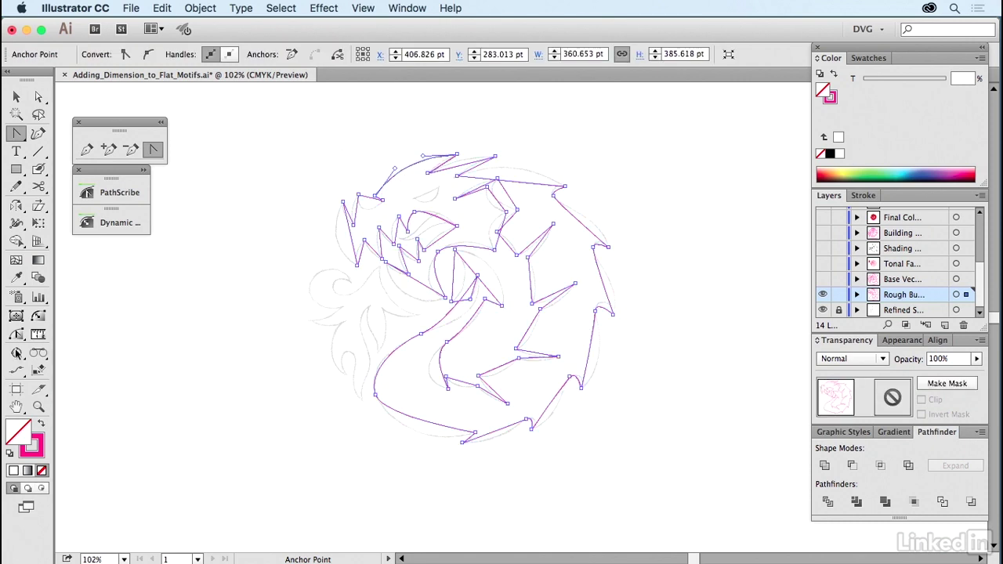
left_click(37, 408)
left_click_drag(280, 122, 558, 343)
Curve the left jaw segment outward, then deselect and pan to show more of the dragon.
left_click(154, 150)
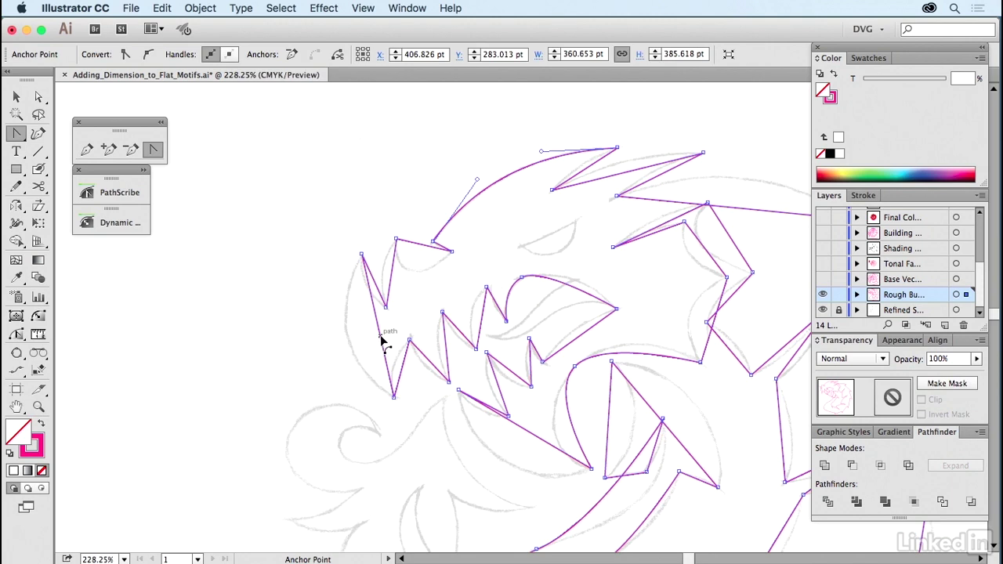
key("super+h")
left_click_drag(378, 343, 340, 360)
left_click(340, 412, "super")
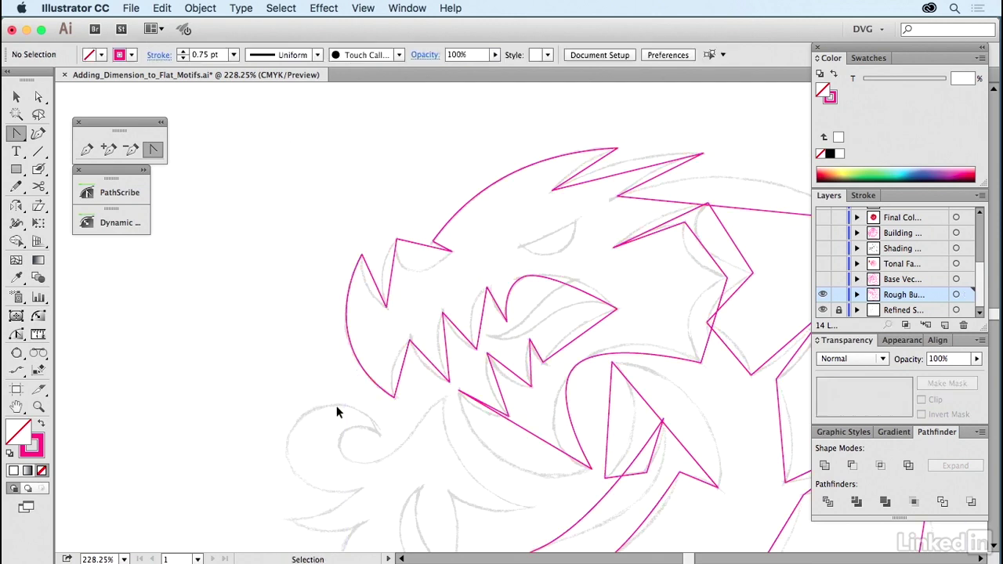
left_click_drag(578, 394, 402, 386)
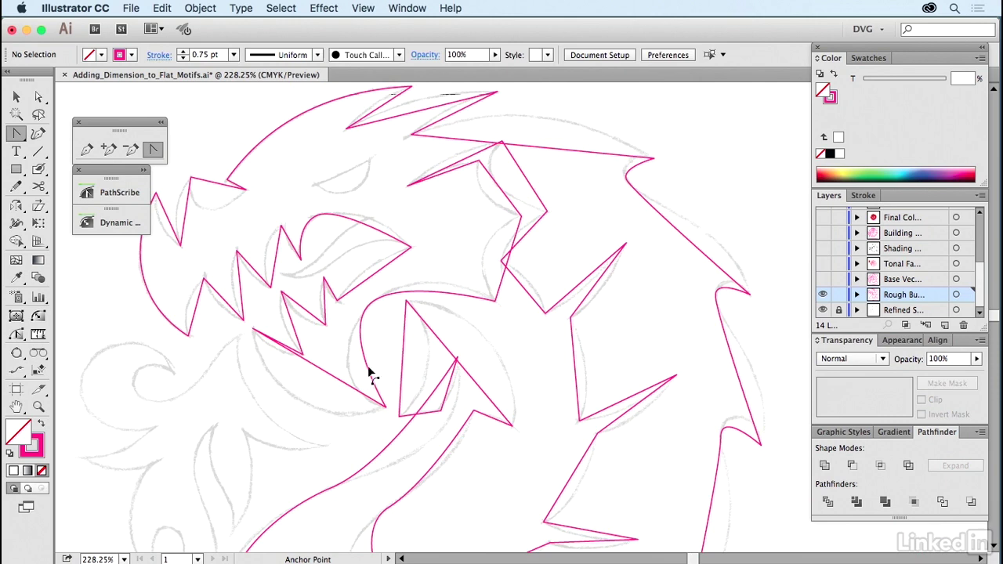
Bend the right and left sides of the central pointed shape into curves.
left_click(17, 336)
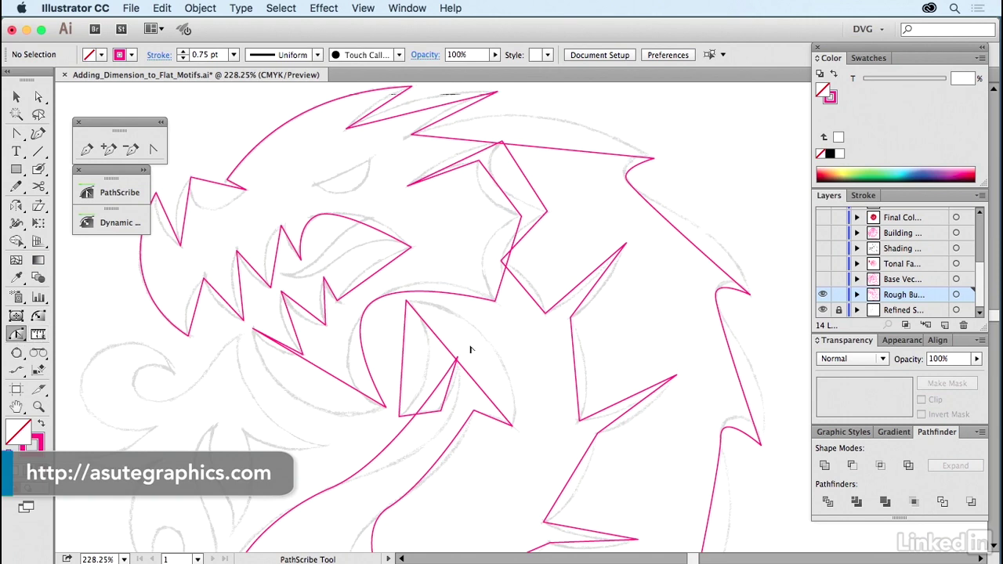
left_click_drag(471, 382, 495, 352)
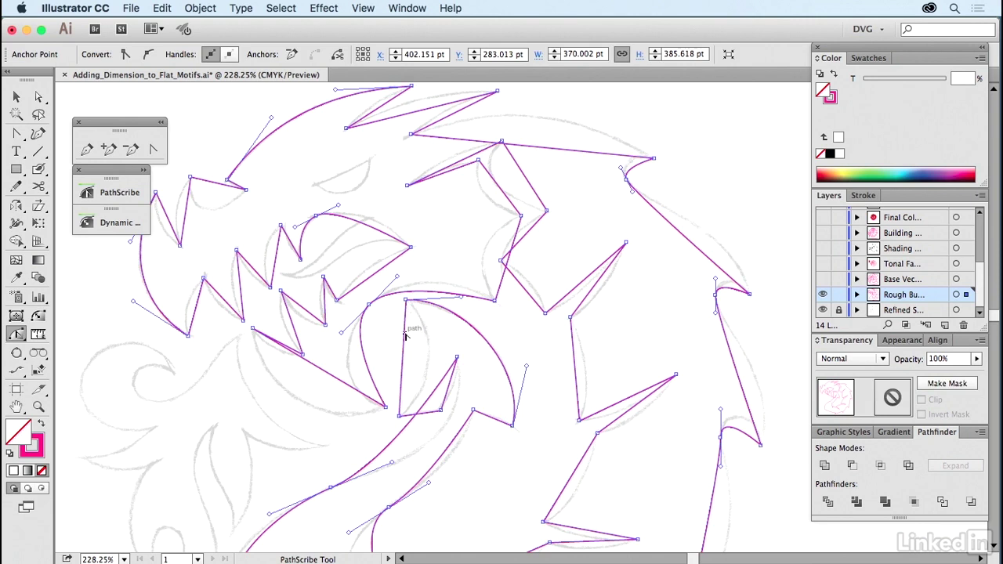
left_click_drag(408, 330, 430, 346)
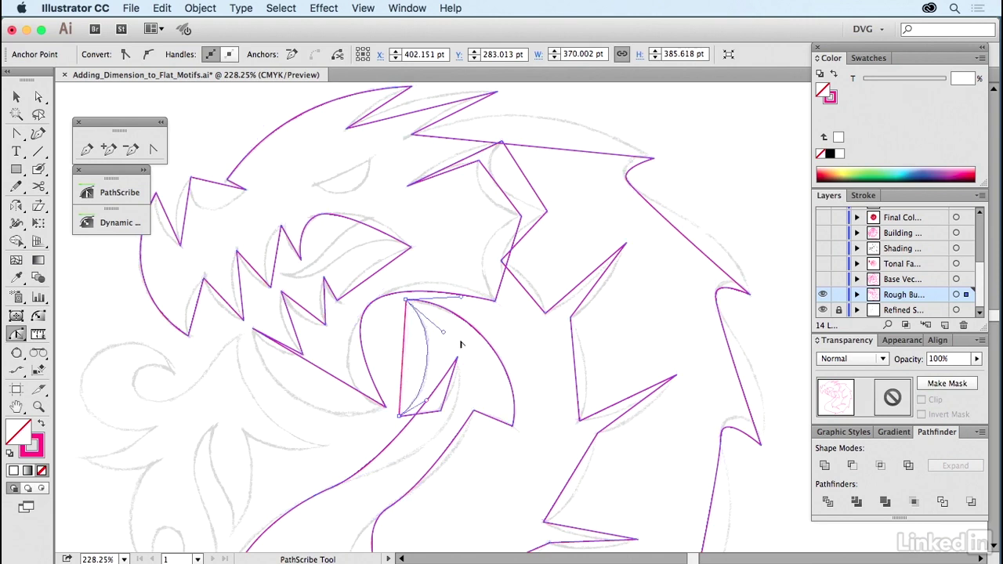
left_click(510, 340, "super")
Zoom out to see the whole dragon and recentre it in the view.
left_click(38, 406)
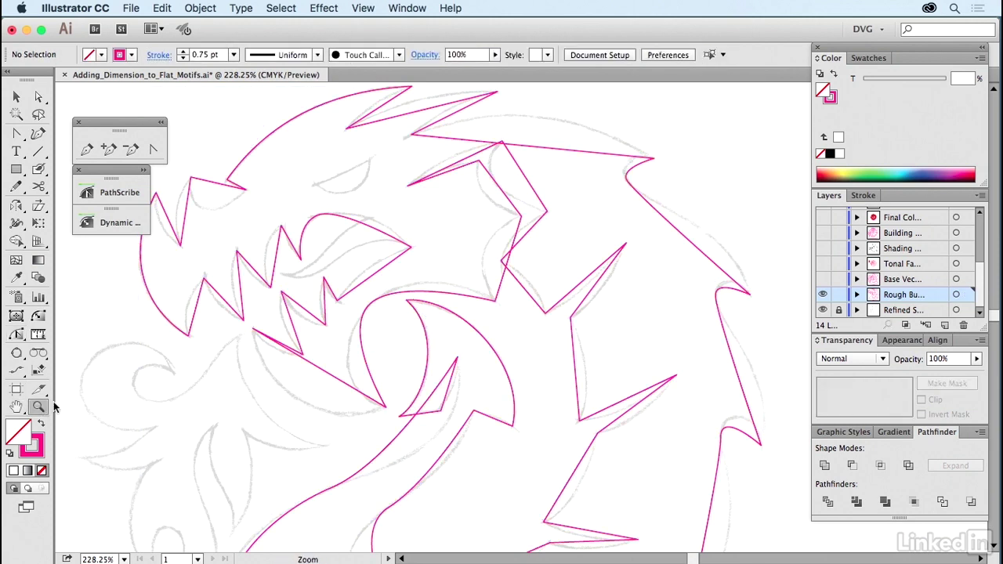
left_click(494, 314, "alt")
left_click(549, 319, "alt")
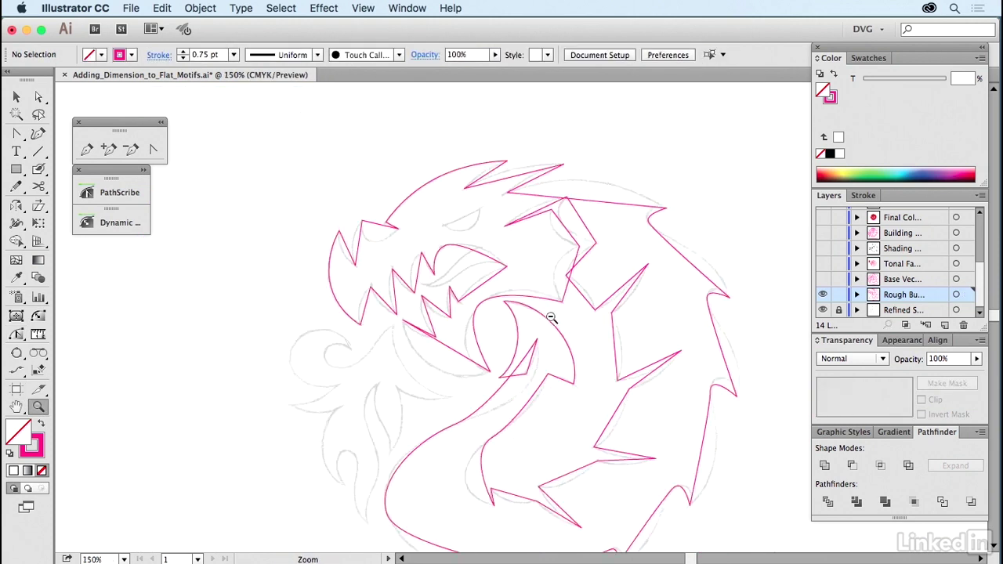
left_click(552, 319, "alt")
left_click_drag(580, 345, 560, 314)
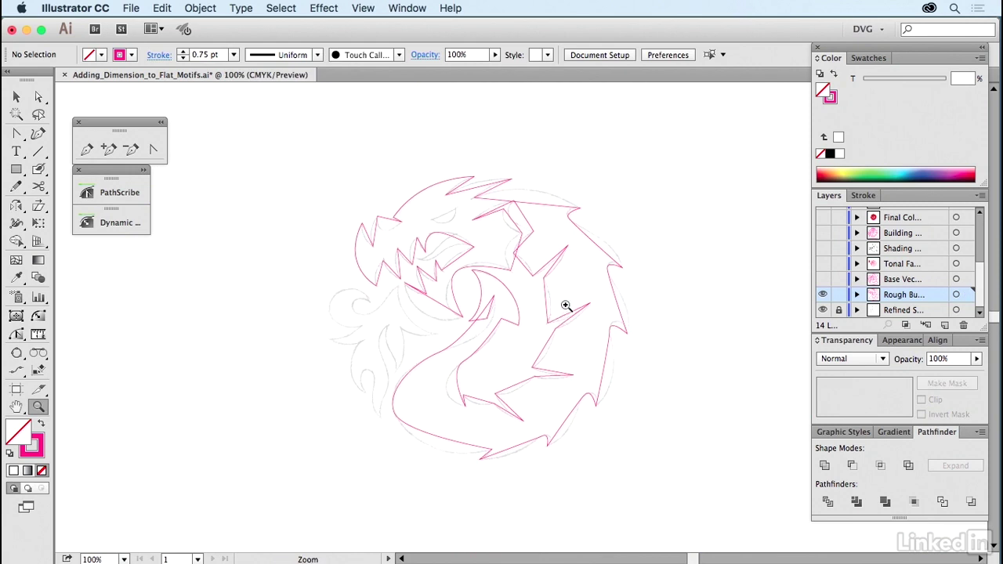
Show the Base Vector layer, hide the Rough layer, and toggle Base Vector to compare with the sketch.
left_click(824, 279)
left_click(823, 295)
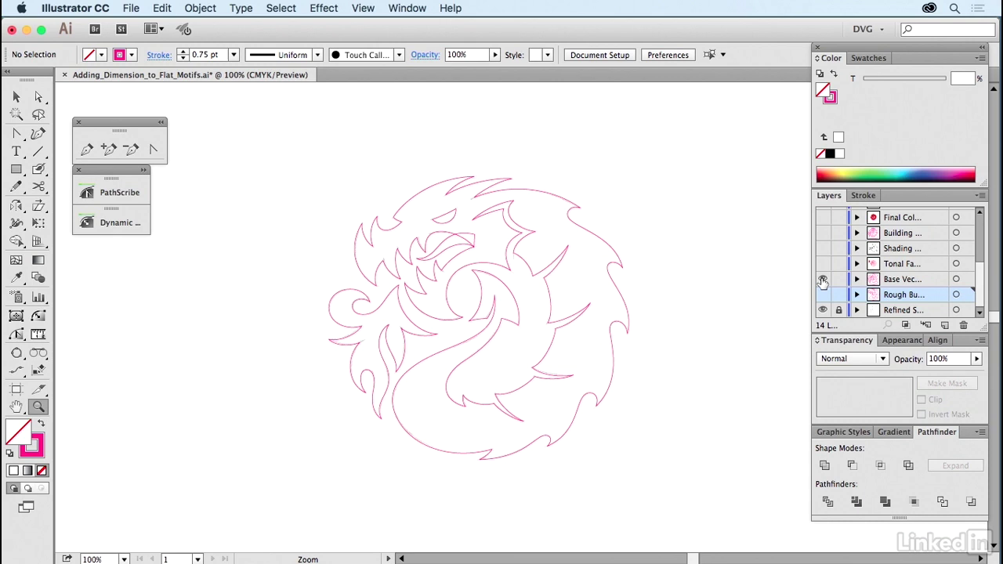
left_click(823, 280)
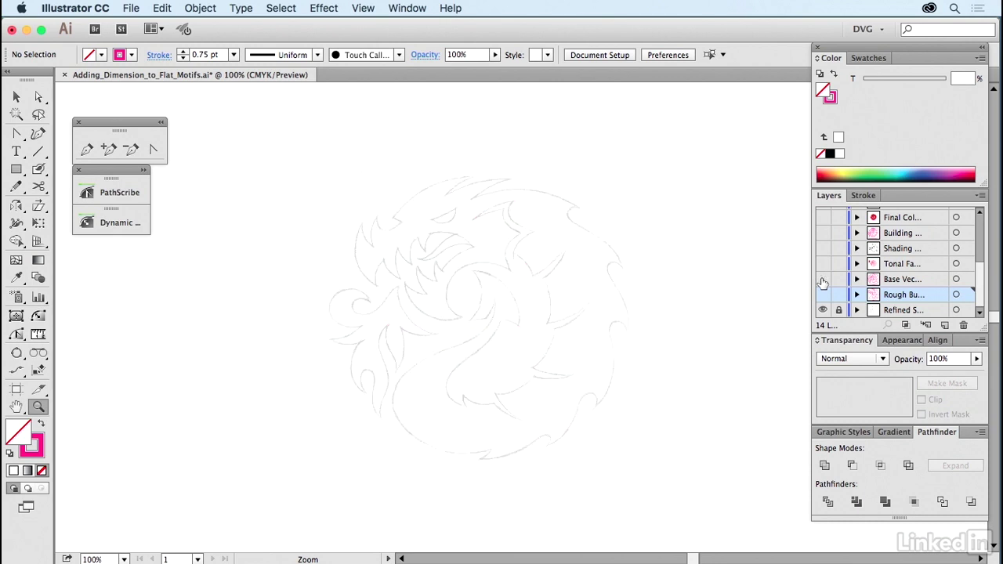
left_click(823, 280)
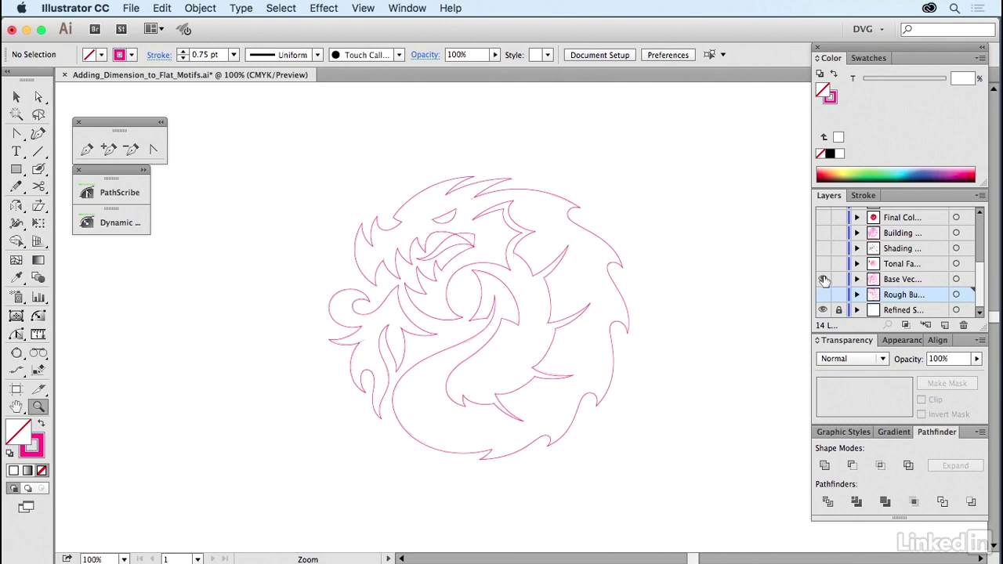
Show the Tonal layer and fill the dragon with the upper red swatch (PANTONE 1795 CP).
left_click(823, 264)
left_click(823, 279)
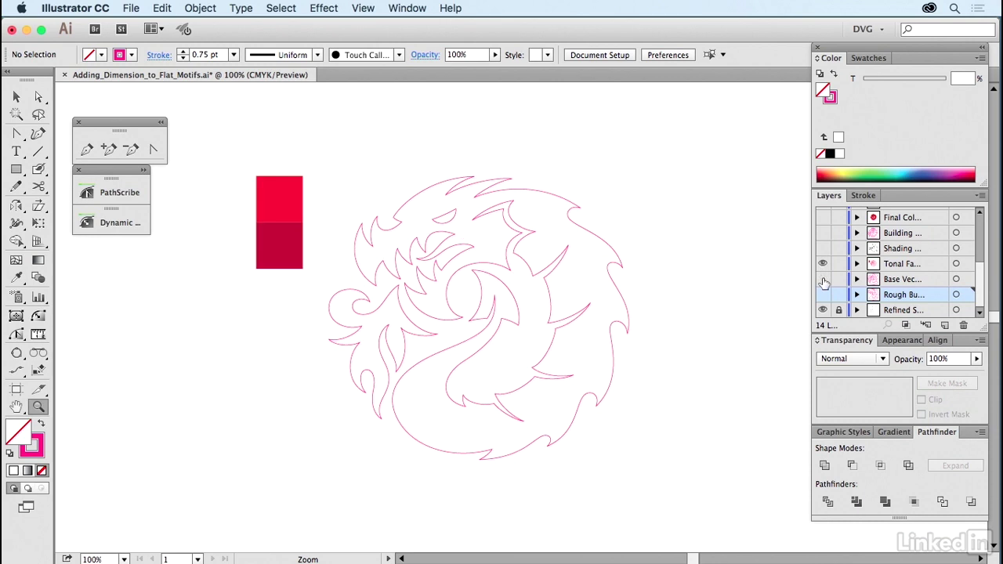
key("v")
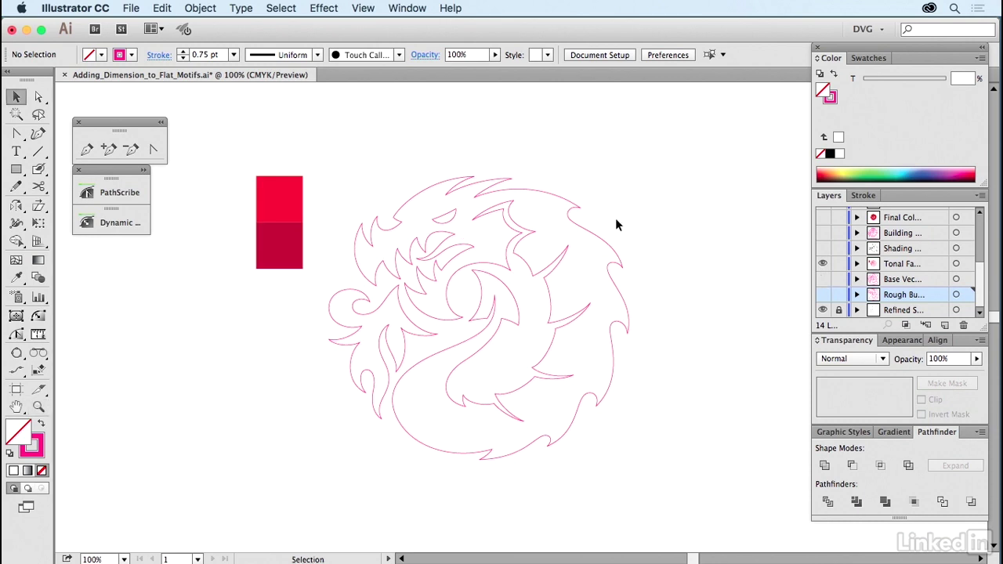
left_click_drag(593, 243, 594, 243)
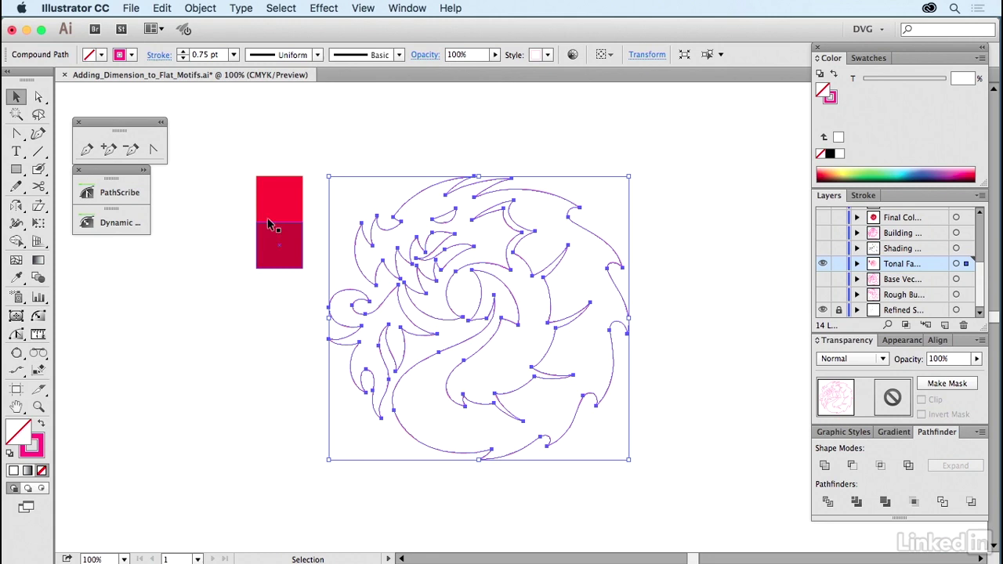
left_click(17, 281)
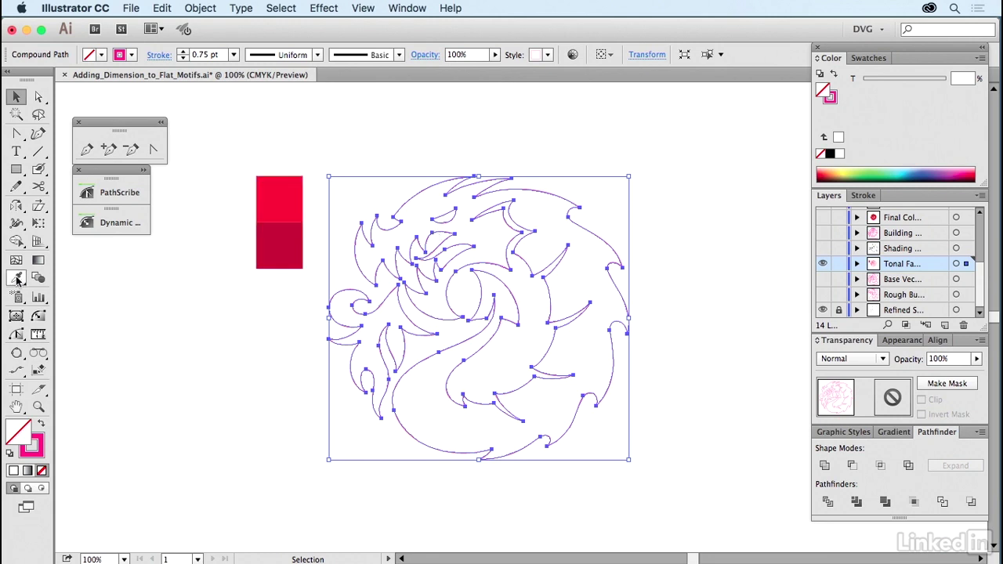
left_click(280, 194)
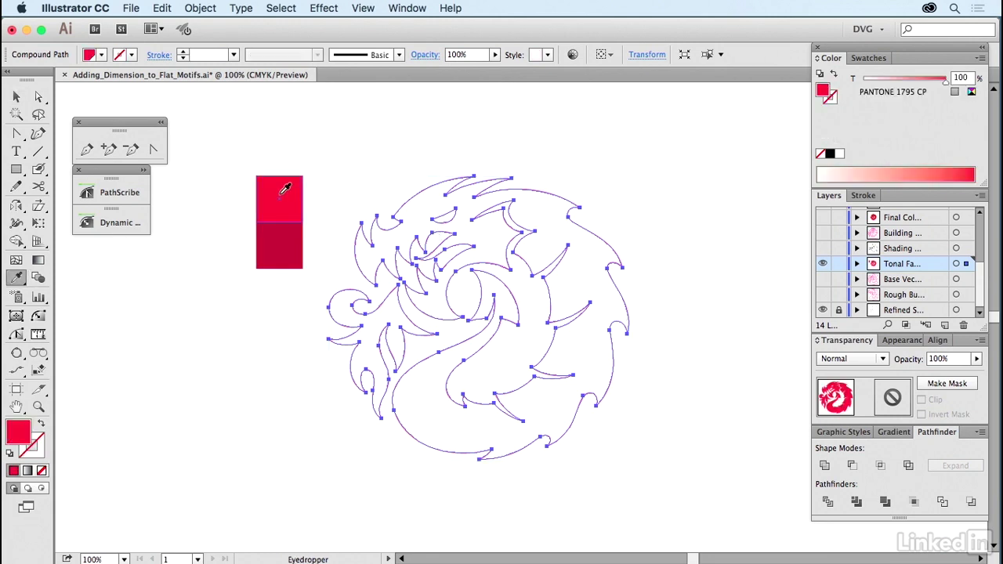
Select the darker lower red swatch and reveal the pencil Shading layer.
left_click(345, 162, "super")
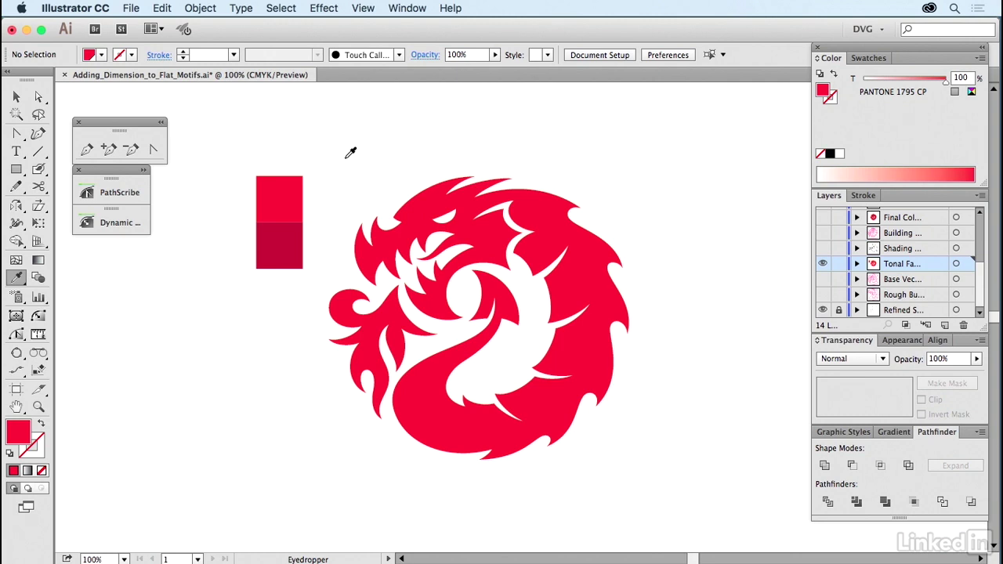
key("v")
left_click(298, 249)
key("i")
left_click(823, 248)
Set the placed Dragon_Shading.tif over the red fill to Multiply blend mode.
left_click(823, 264)
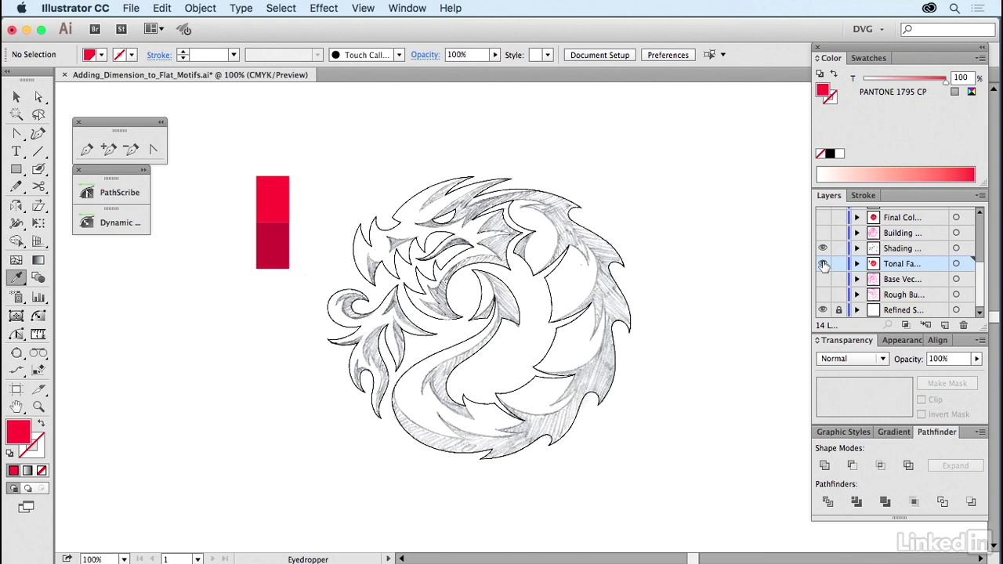
left_click(823, 265)
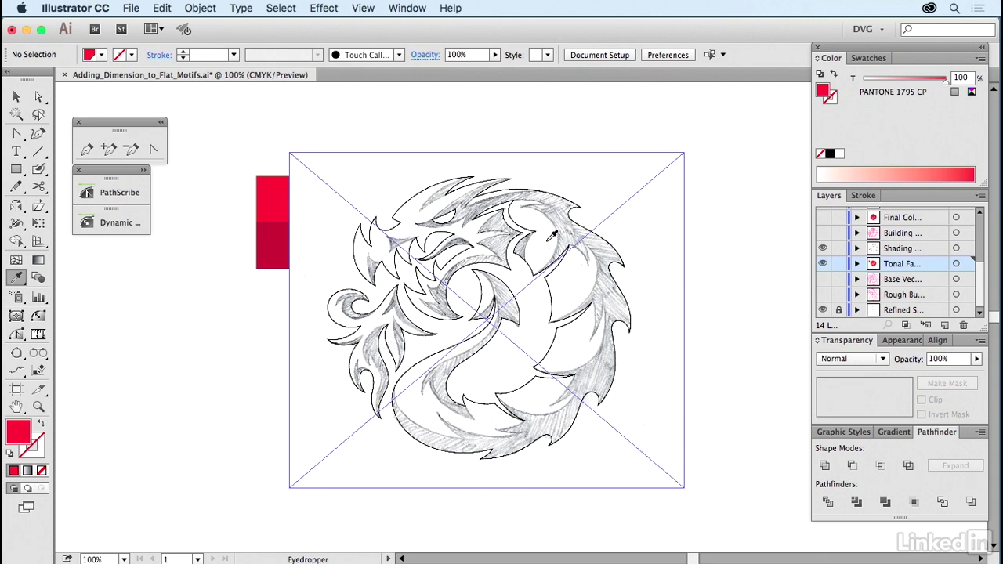
key("v")
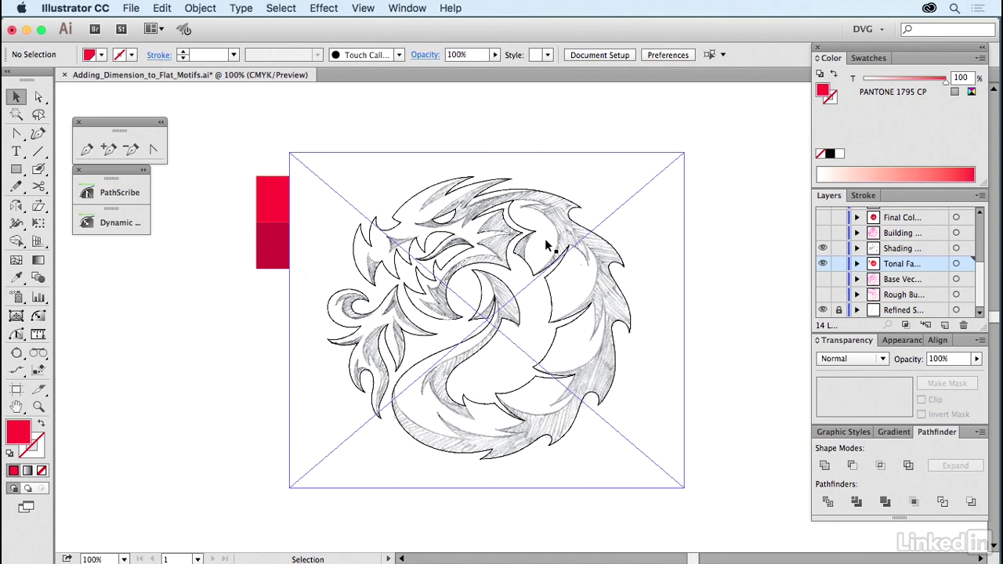
left_click(546, 240)
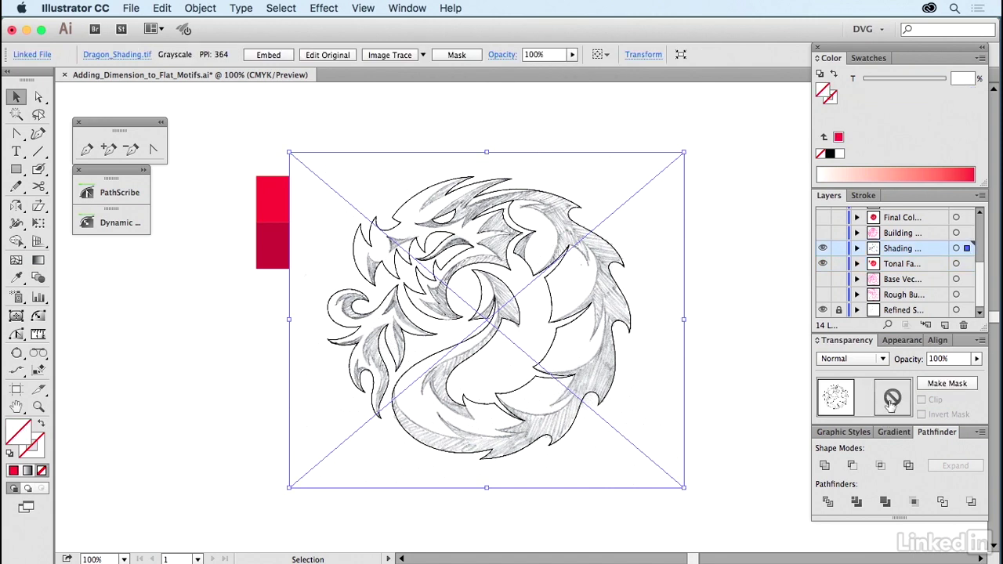
left_click(860, 360)
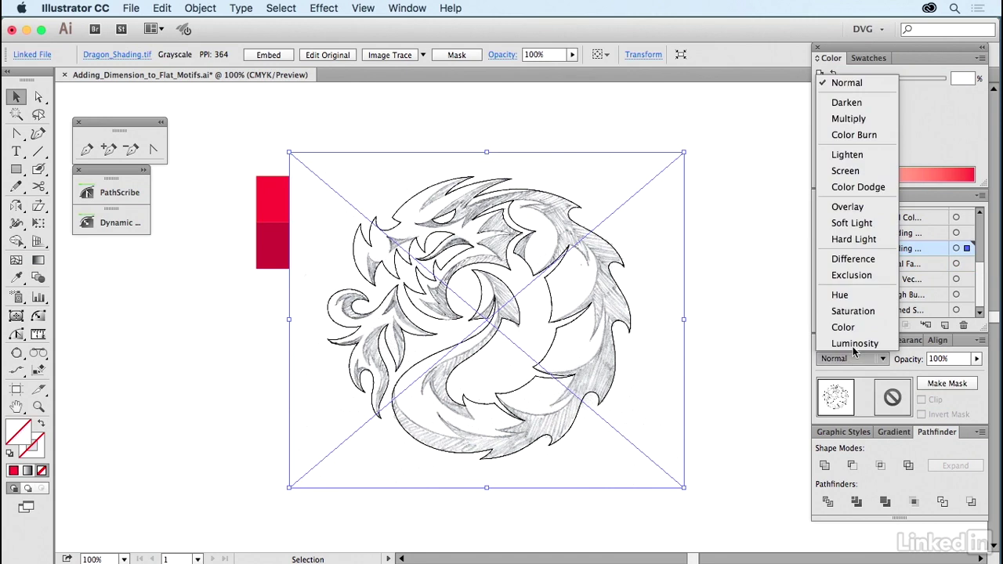
left_click(850, 119)
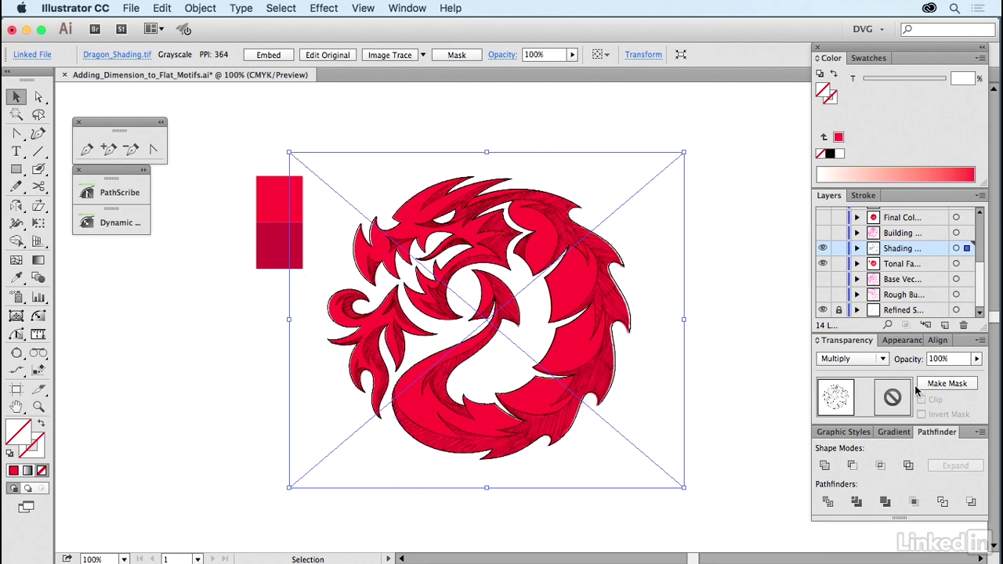
Set the shading image's opacity to 30%, then raise it to 60%.
left_click(919, 361)
type("30")
key("Return")
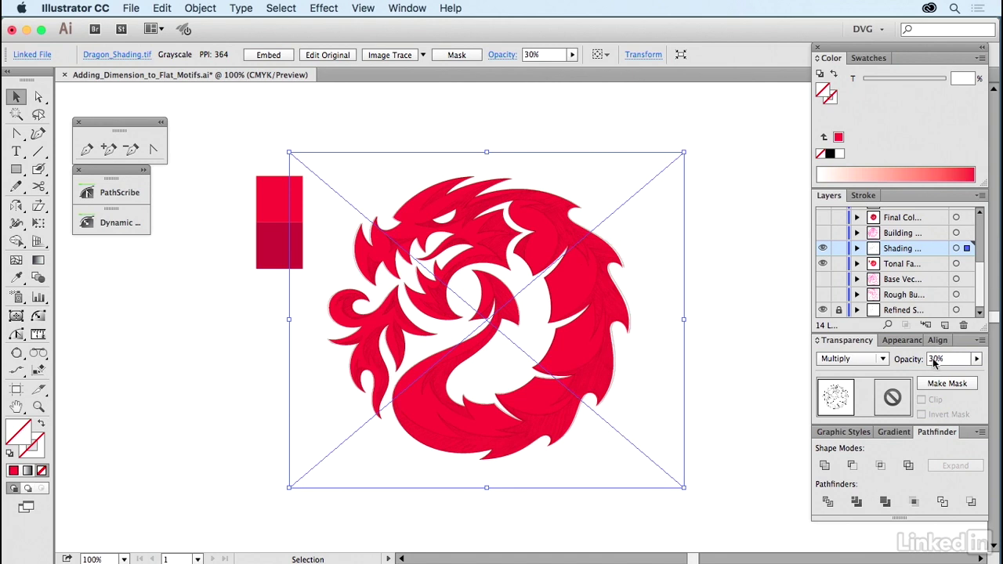
left_click(922, 360)
type("6")
key("Return")
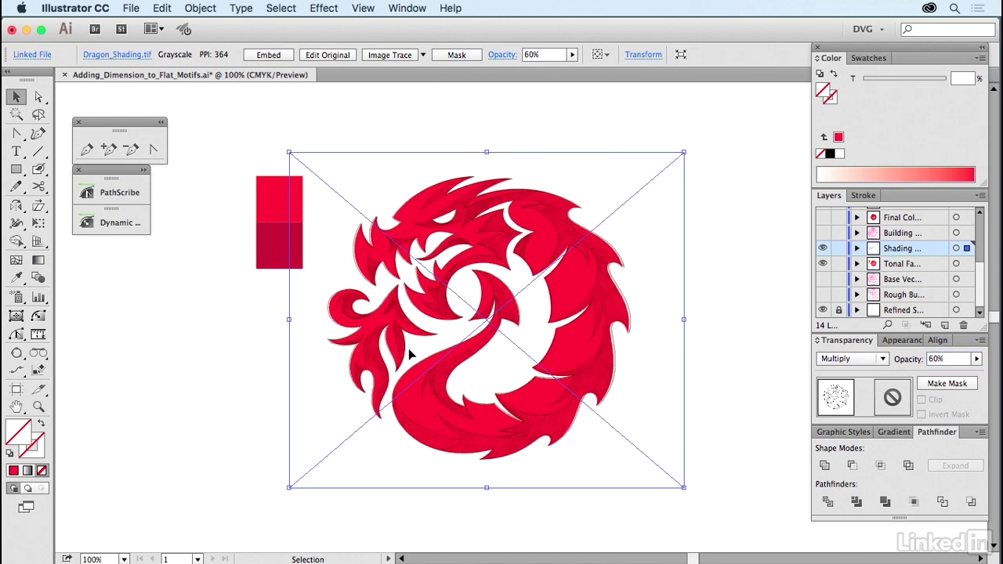
Zoom into the head, lock the Tonal and Shading layers, and hide the Building and Shading layers.
left_click(38, 407)
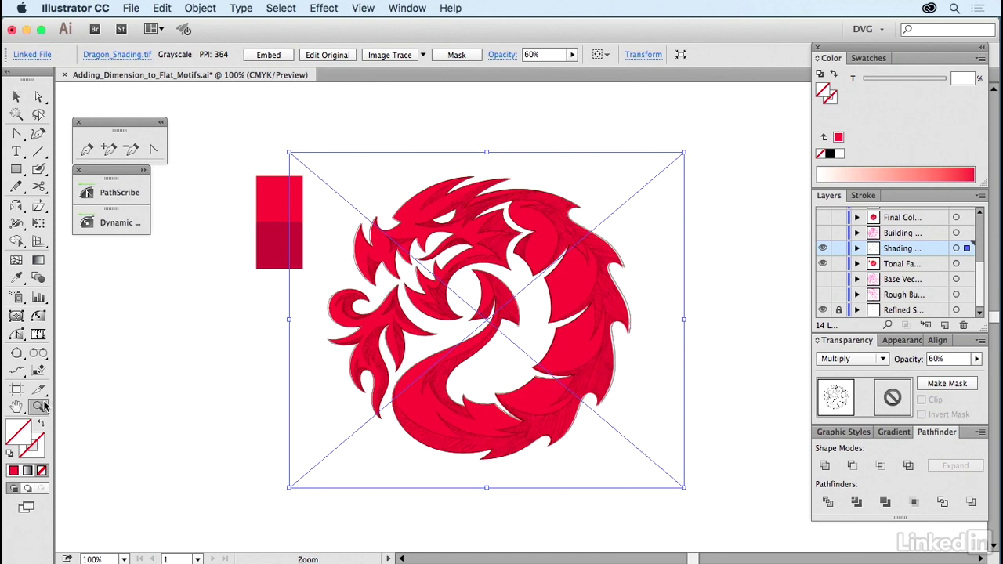
left_click_drag(360, 173, 558, 354)
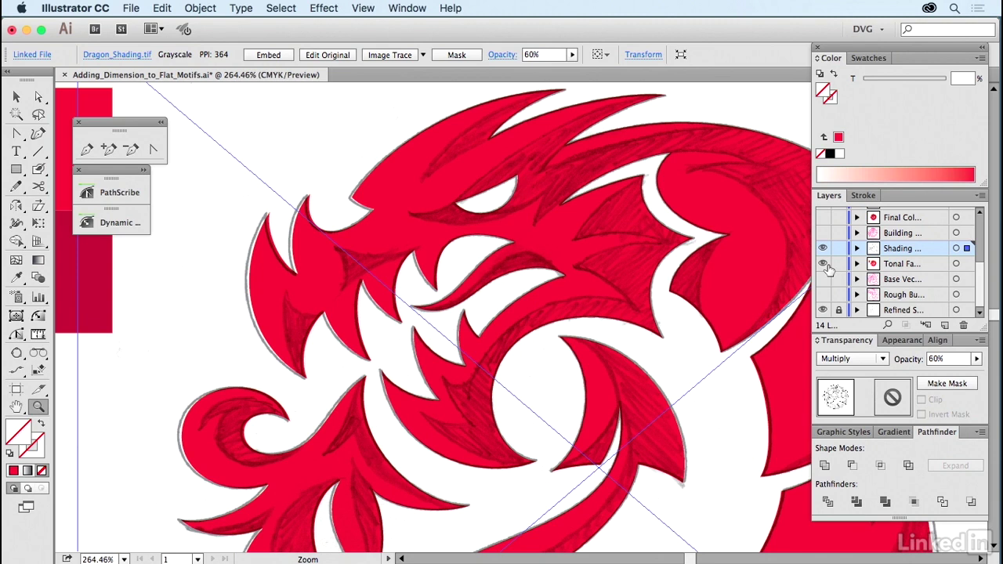
left_click(839, 264)
left_click(839, 249)
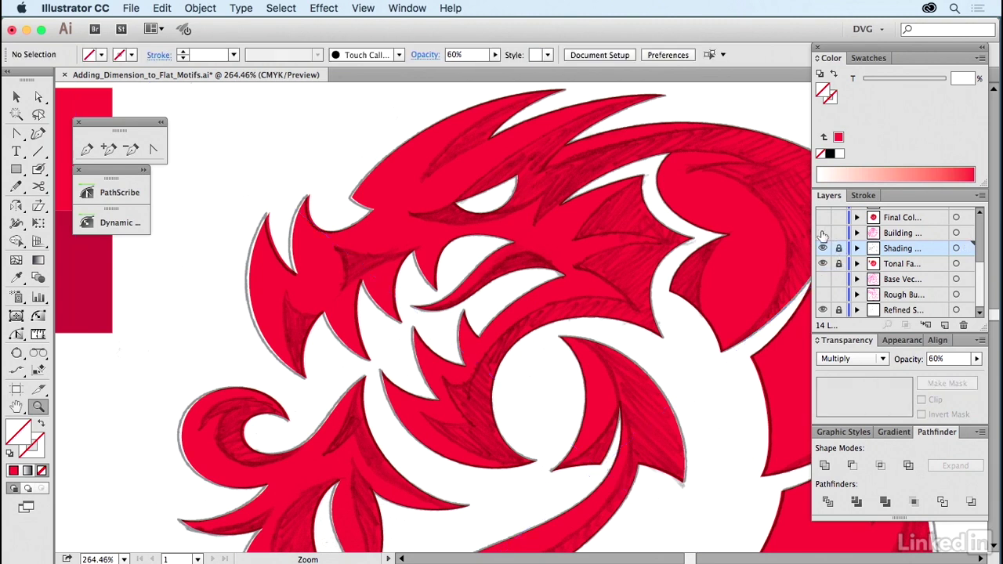
left_click(823, 234)
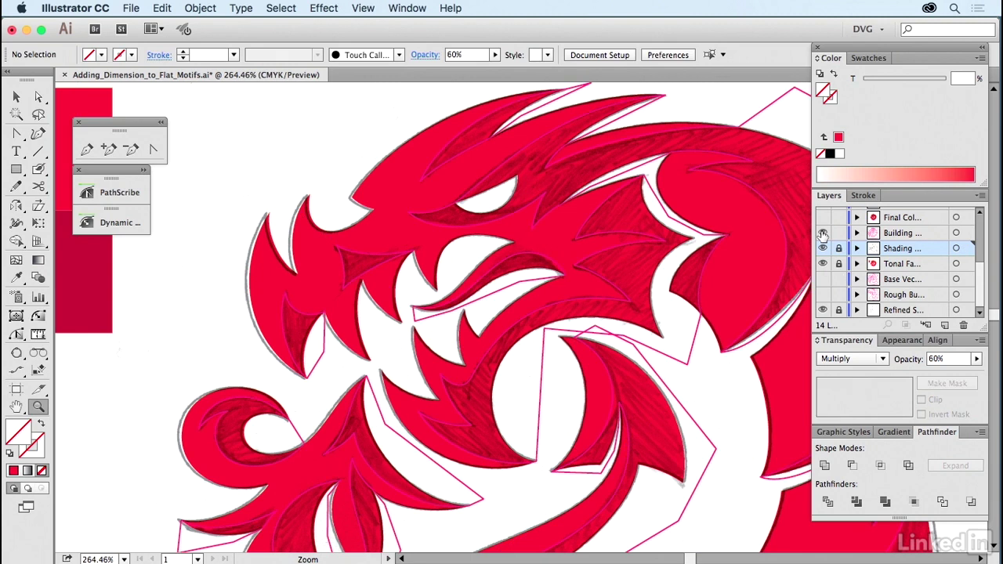
left_click_drag(823, 234, 823, 249)
Fill the flat dragon compound path with a pale grey-blue swatch.
key("v")
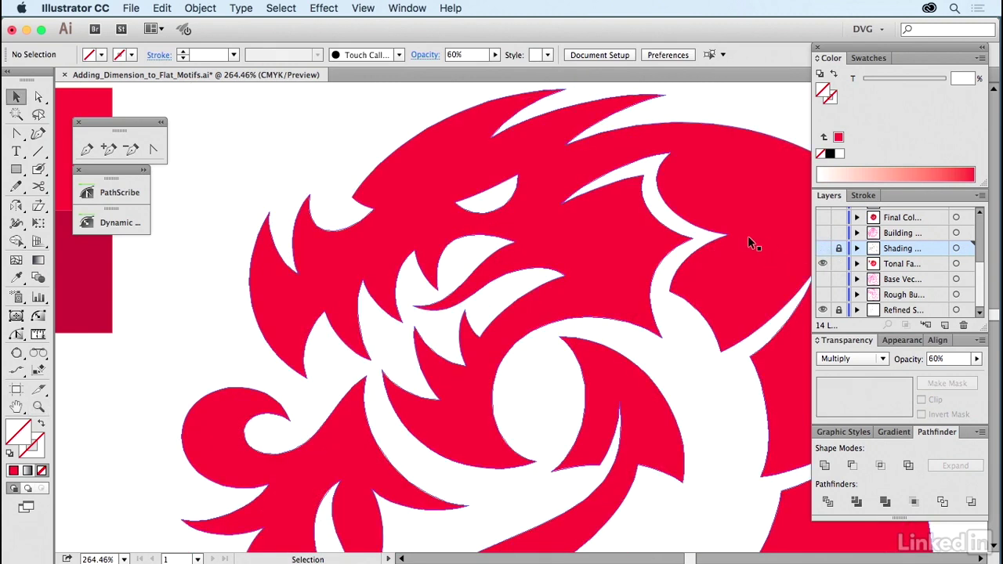
left_click(748, 235)
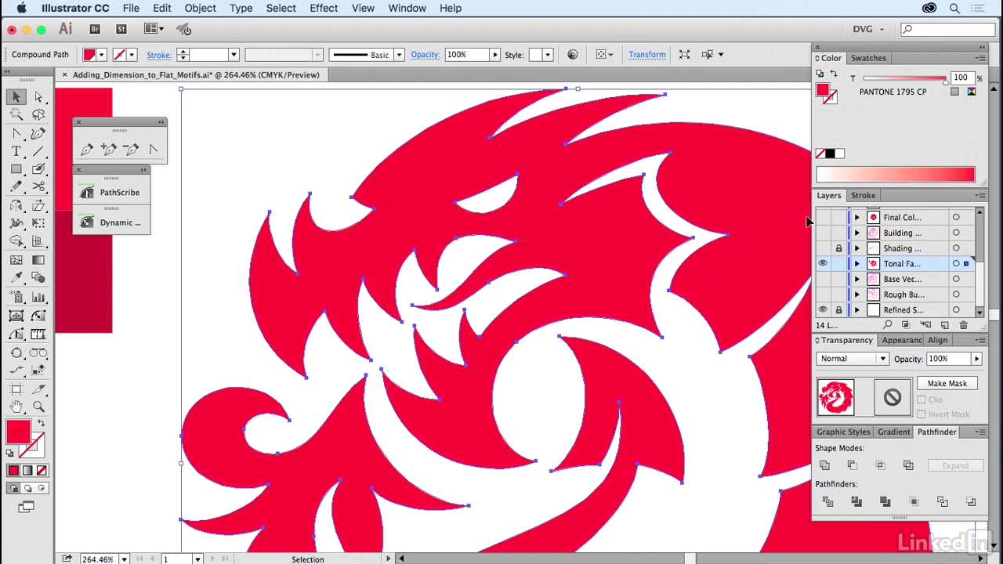
left_click(871, 60)
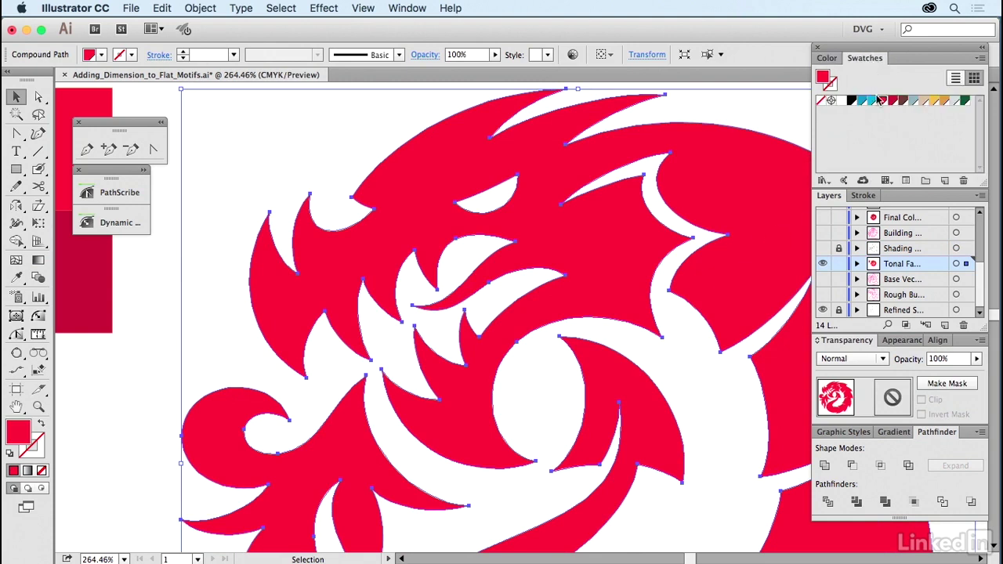
left_click(955, 101)
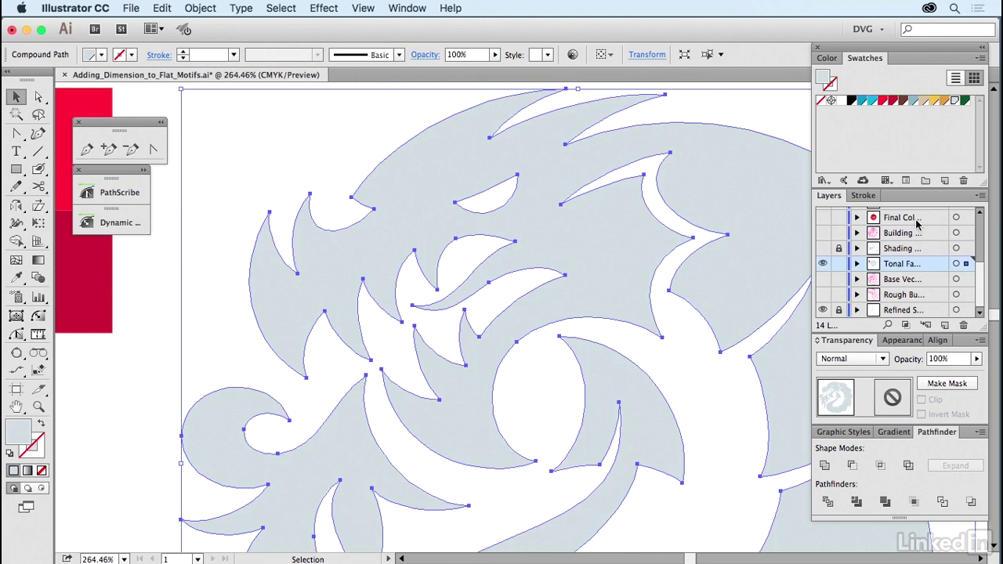
Relock the Tonal layer, show the Shading and Building layers, and fit the artboard in view.
left_click(838, 264)
left_click(823, 249)
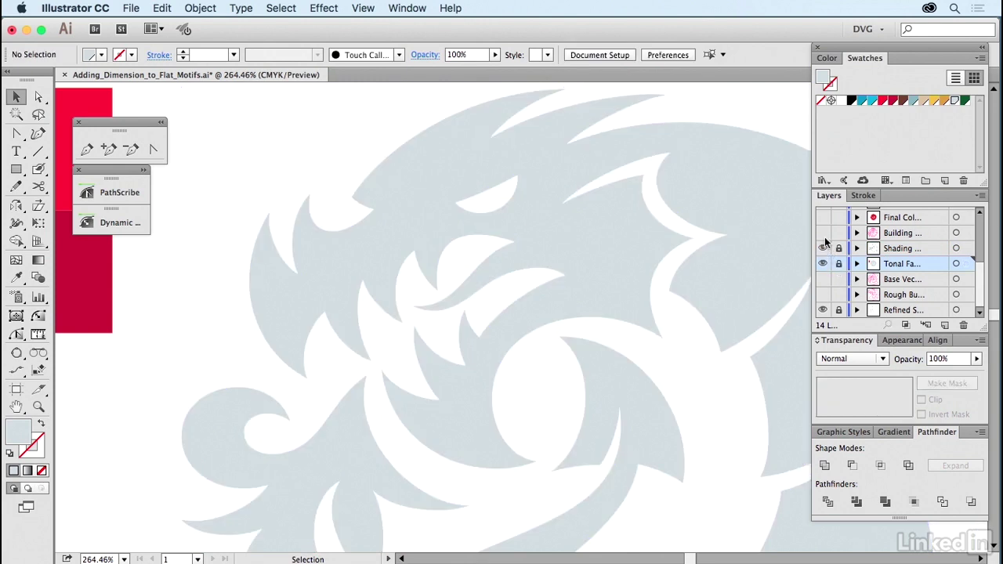
left_click(823, 233)
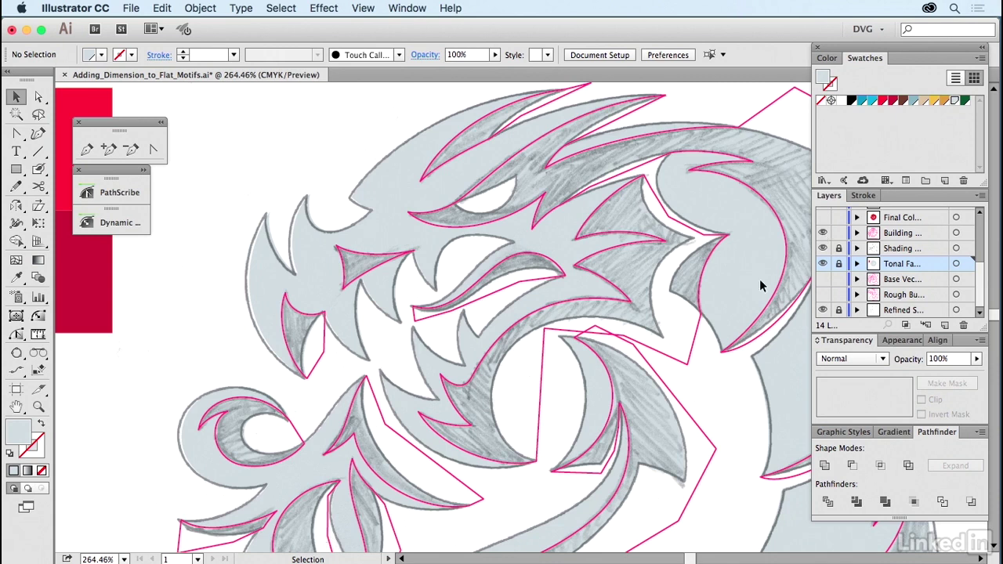
left_click_drag(646, 421, 475, 316)
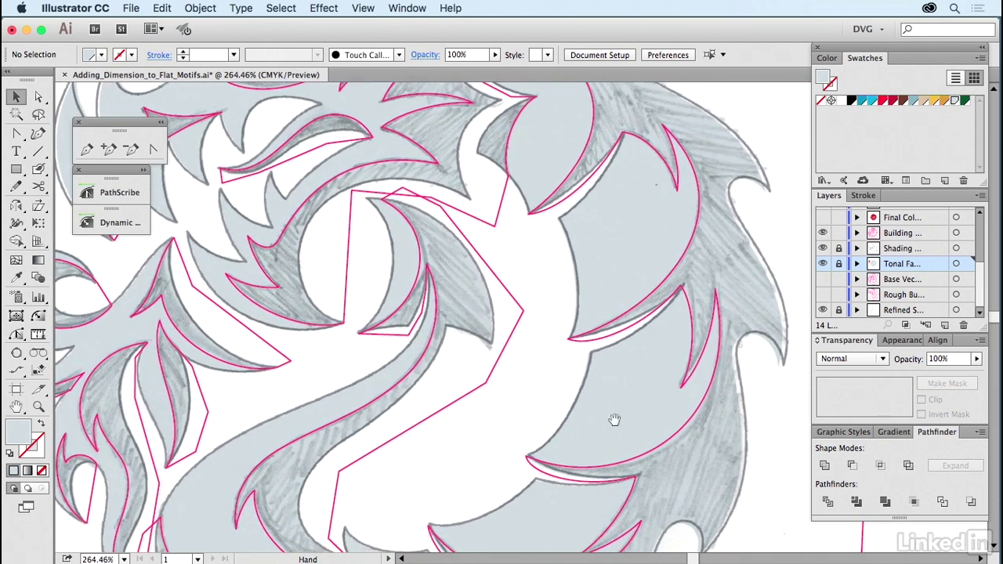
left_click_drag(651, 465, 683, 443)
left_click_drag(517, 335, 524, 366)
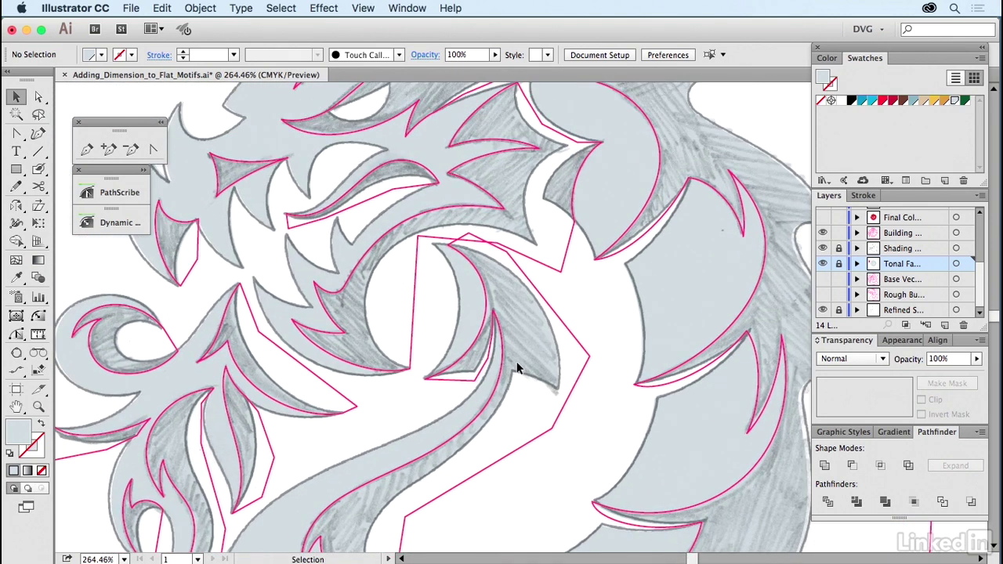
key("super+0")
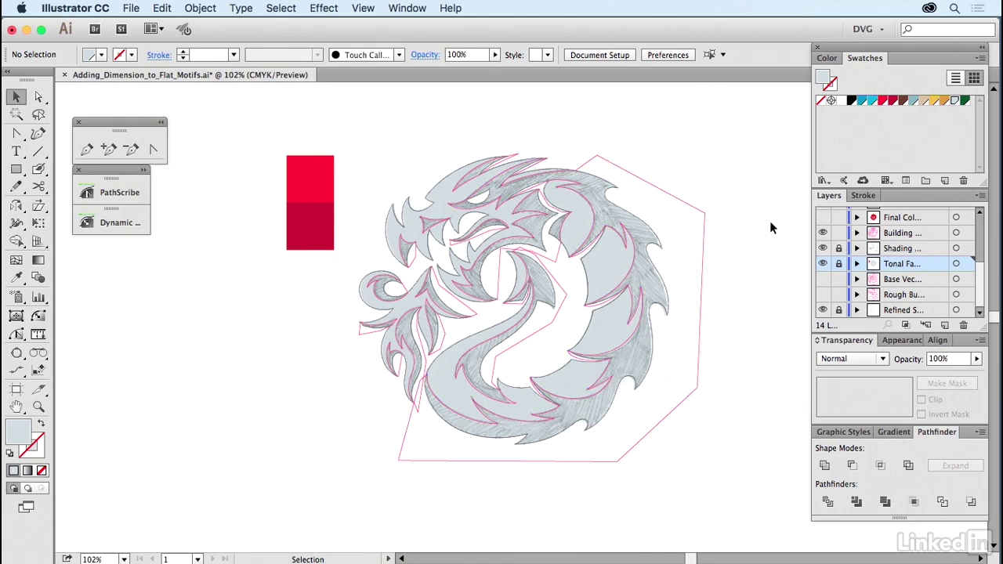
Toggle the Final Color layer on, off and on to compare the red dragon with the sketch.
left_click(823, 218, "alt")
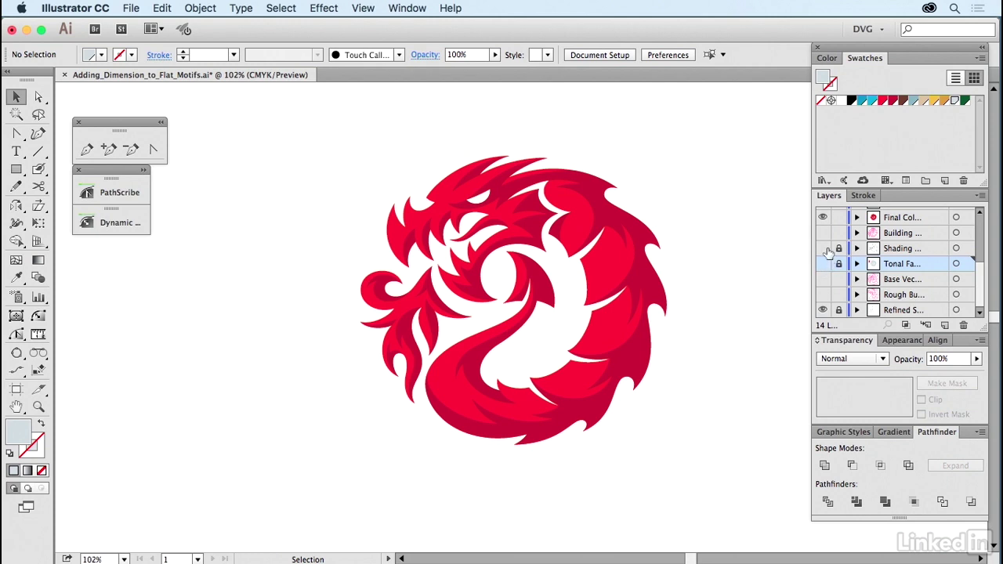
left_click(823, 249)
left_click(824, 218)
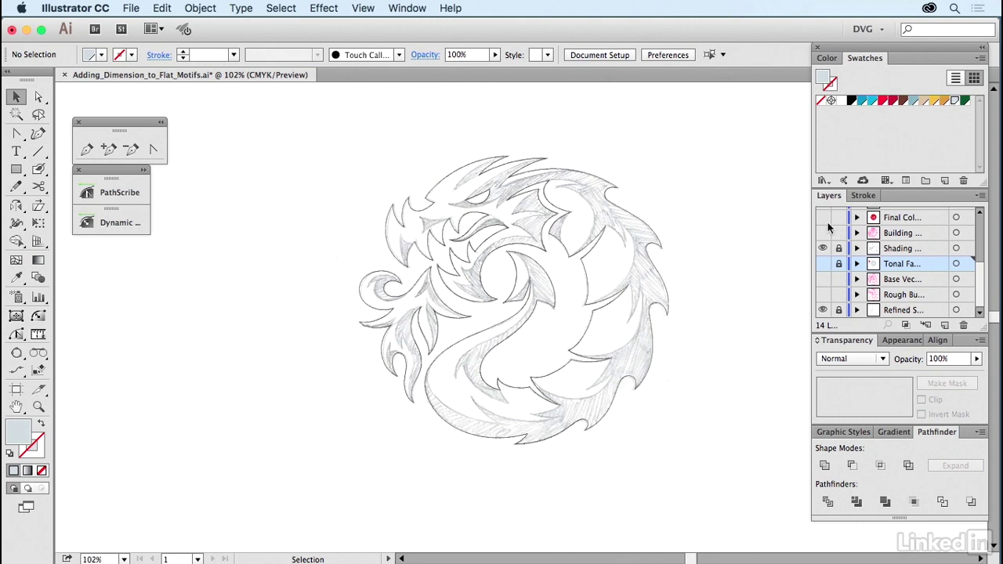
left_click(823, 218)
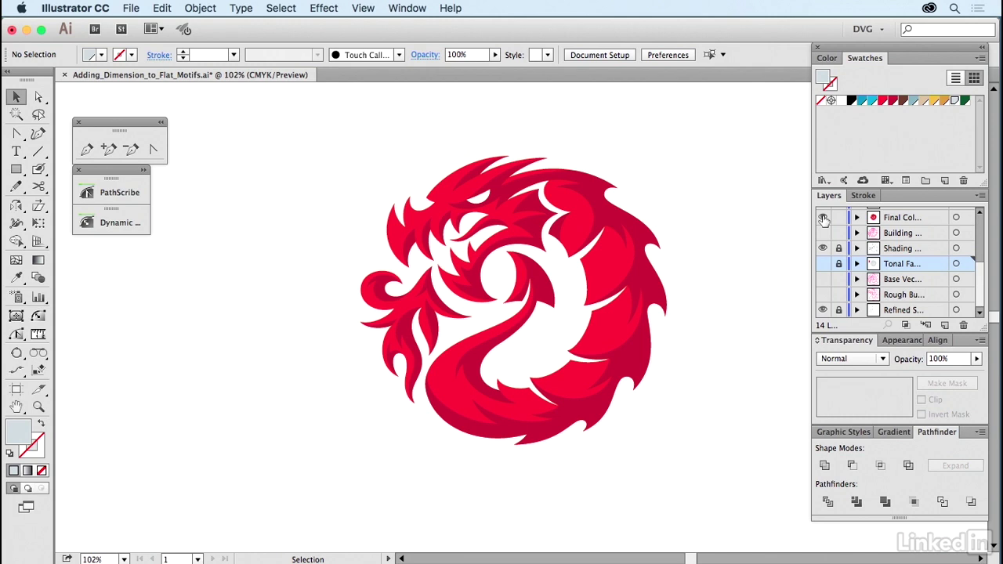
scroll(896, 238, "up", 2)
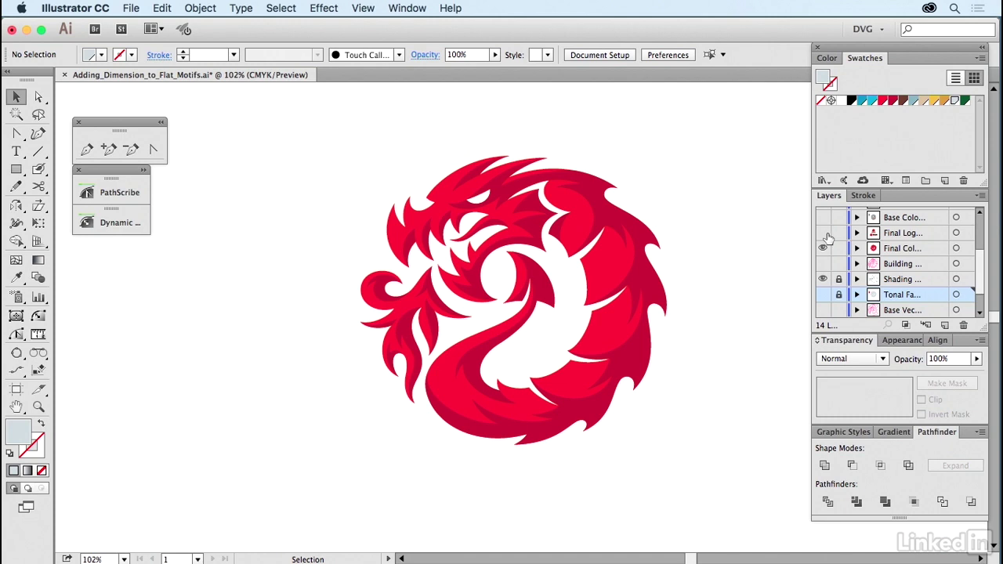
Show the Final Logo layer, hide Final Color, and pan to centre the lockups.
left_click(823, 233)
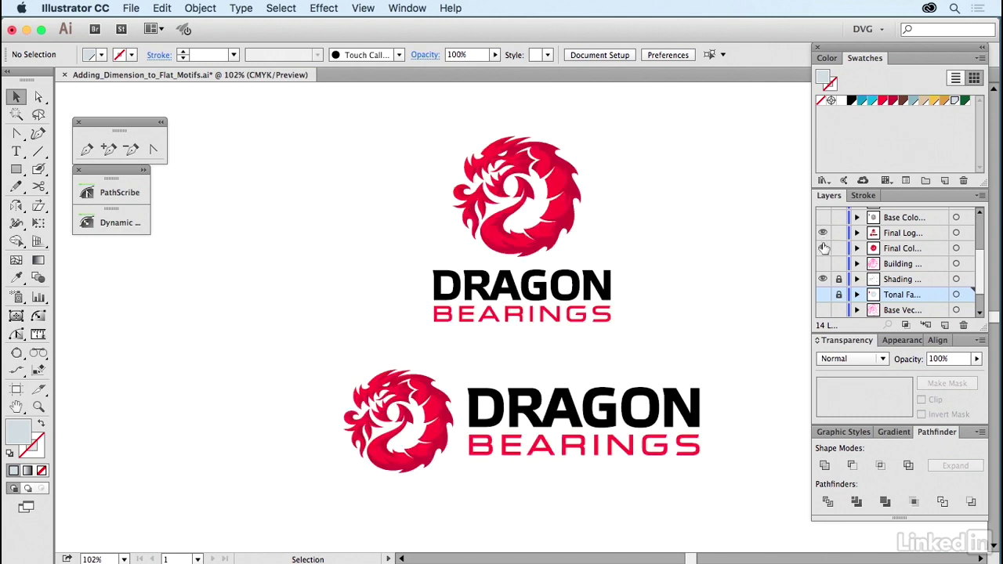
left_click(823, 248)
key("space")
left_click_drag(755, 237, 717, 240)
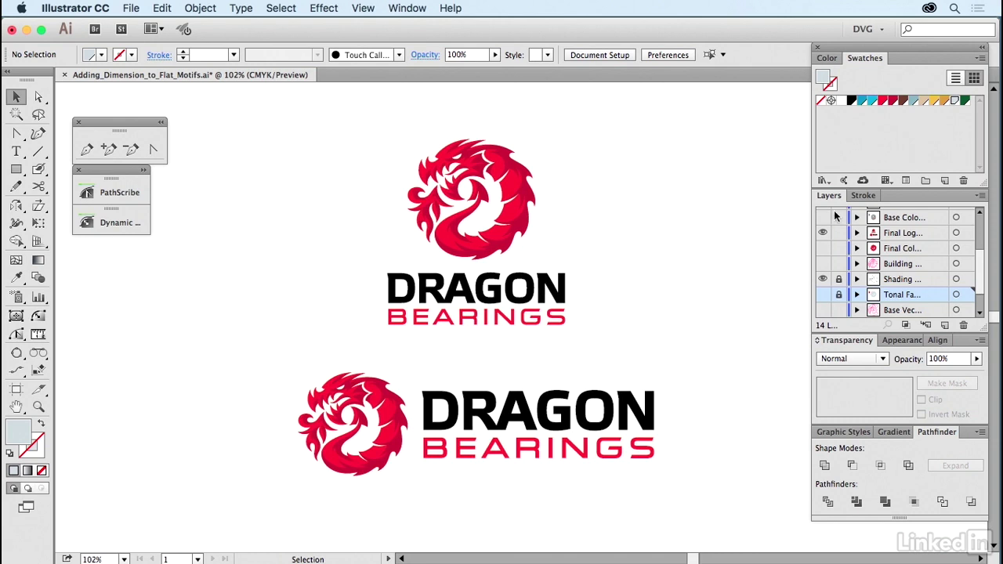
scroll(877, 229, "up", 2)
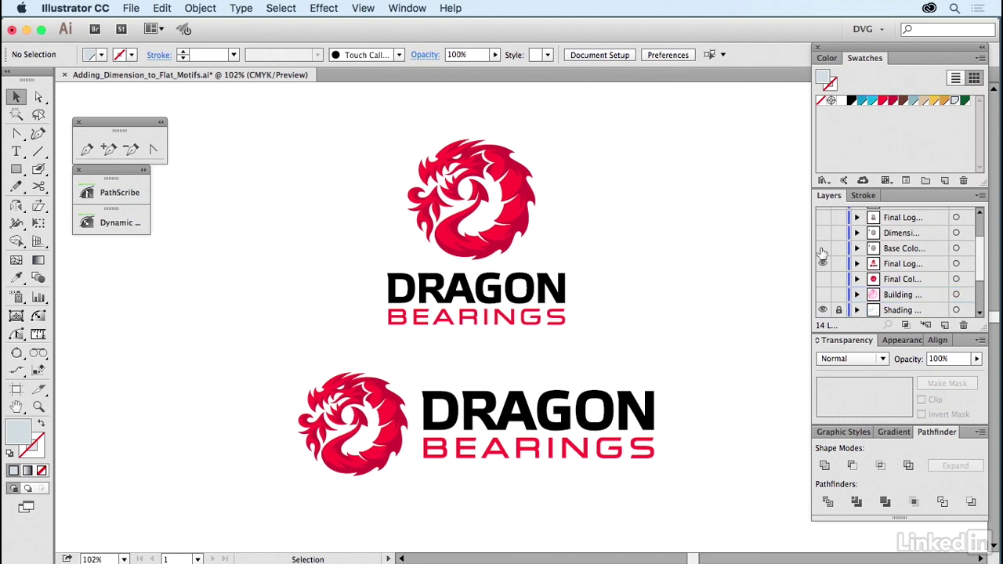
Hide the dragon lockups and build up the JENA logo via Base Color, Dimension, then Final Logo layers.
left_click(823, 248)
left_click(823, 263)
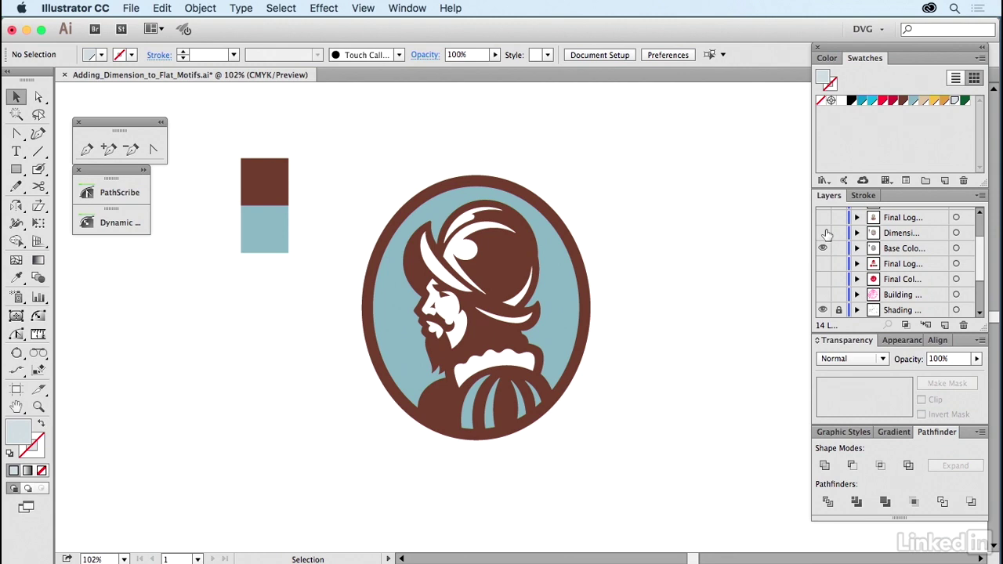
left_click(823, 233)
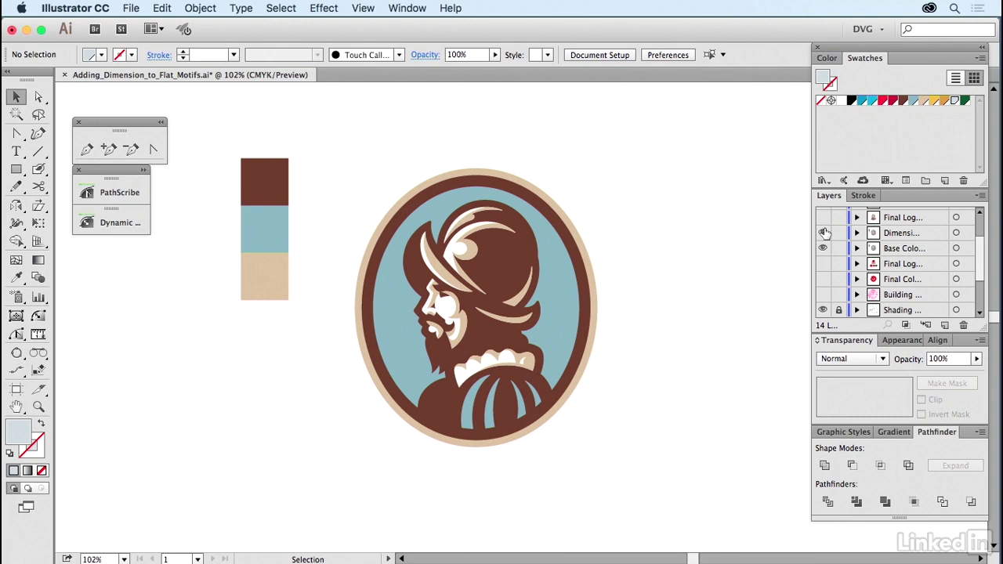
left_click(823, 217, "alt")
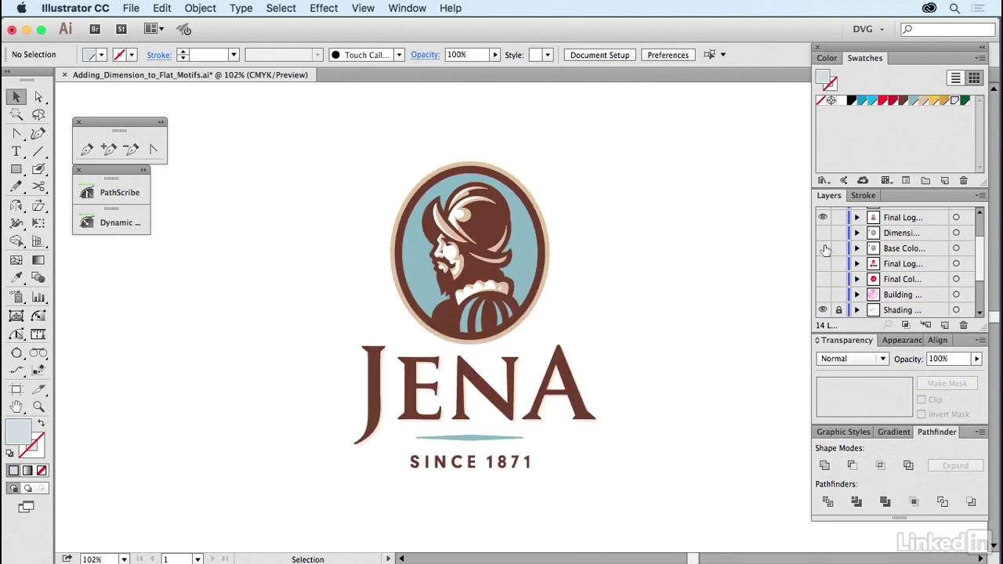
scroll(891, 243, "up", 3)
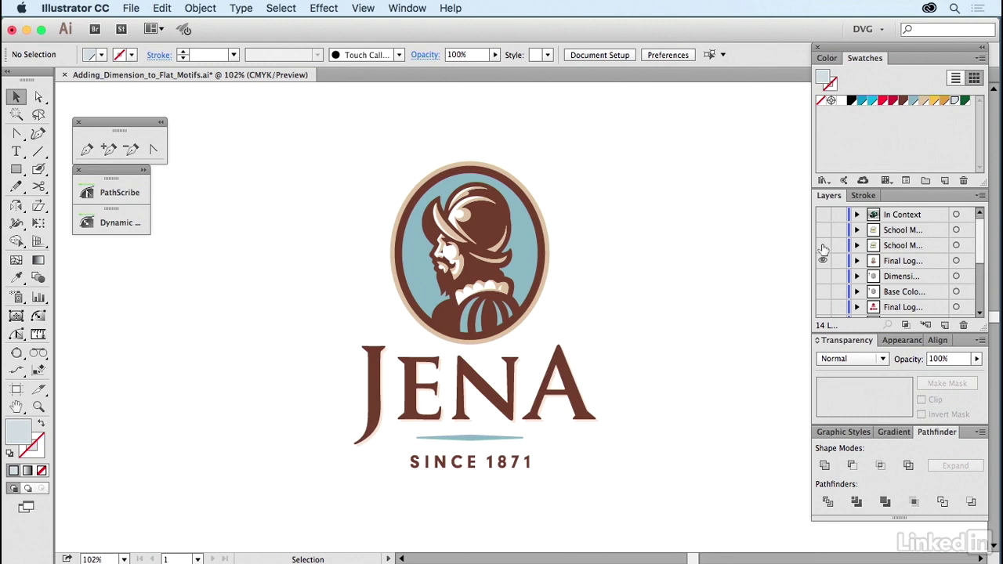
Show the Chaminade griffin logo, comparing the two School Mascot head versions and keeping the left-facing one.
left_click(824, 246, "alt")
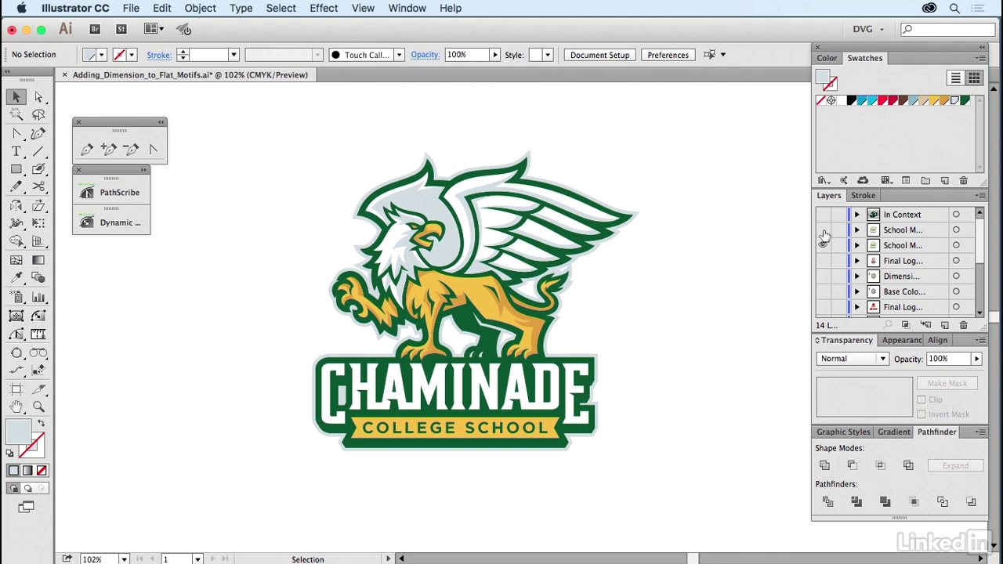
left_click(823, 230)
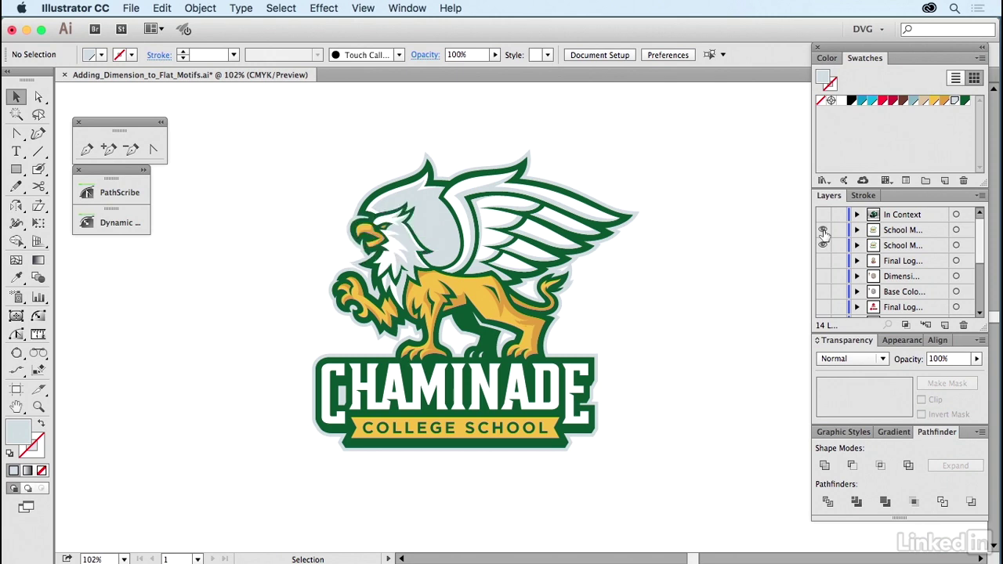
left_click(824, 231)
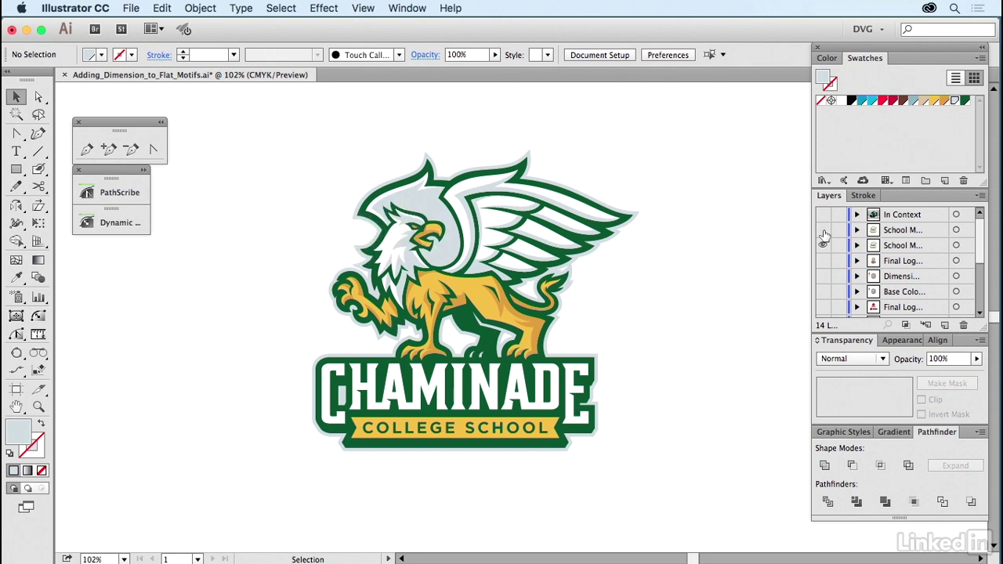
left_click(823, 231)
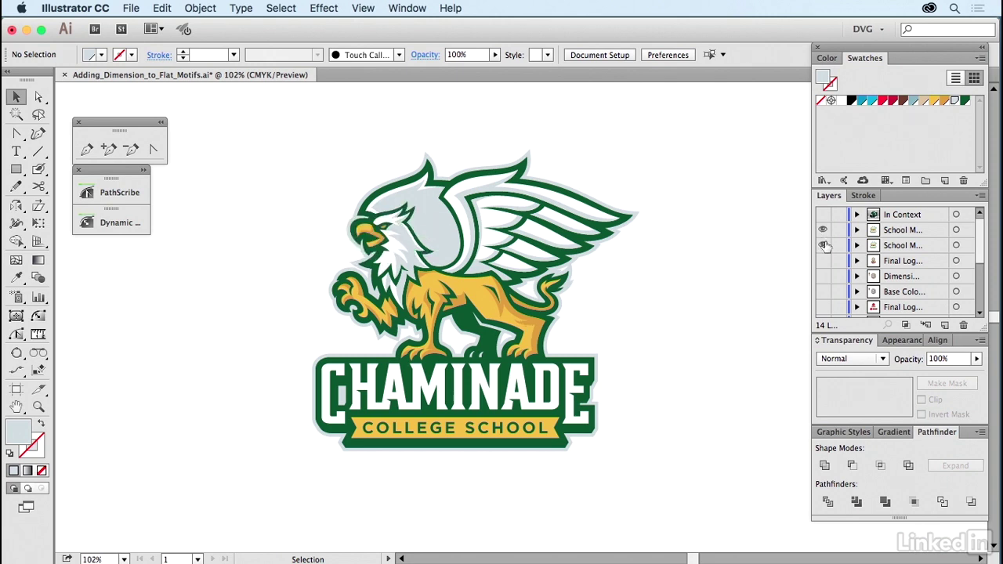
left_click(824, 246)
Hide the School Mascot layer to reveal the In Context green helmet mockup.
left_click(823, 230)
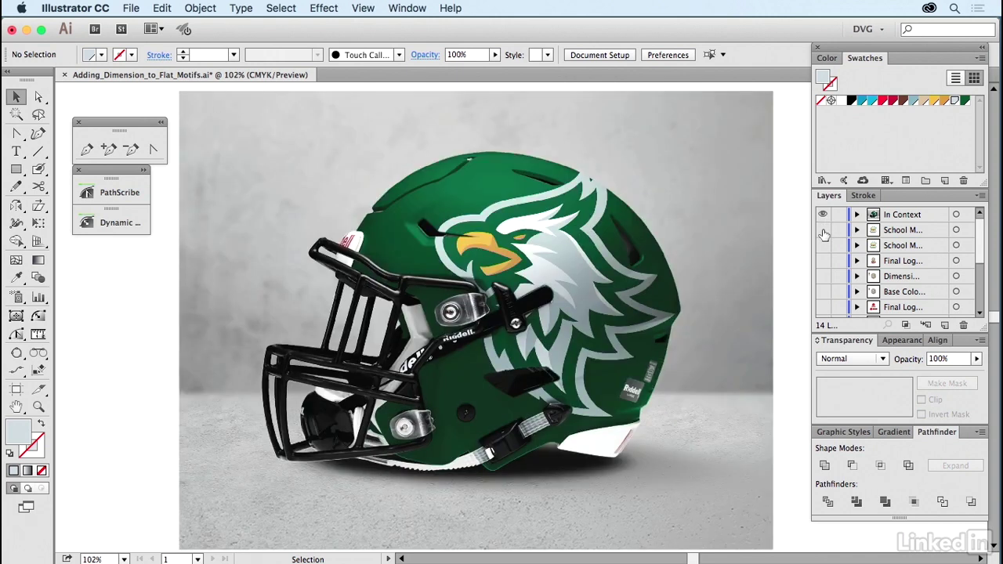